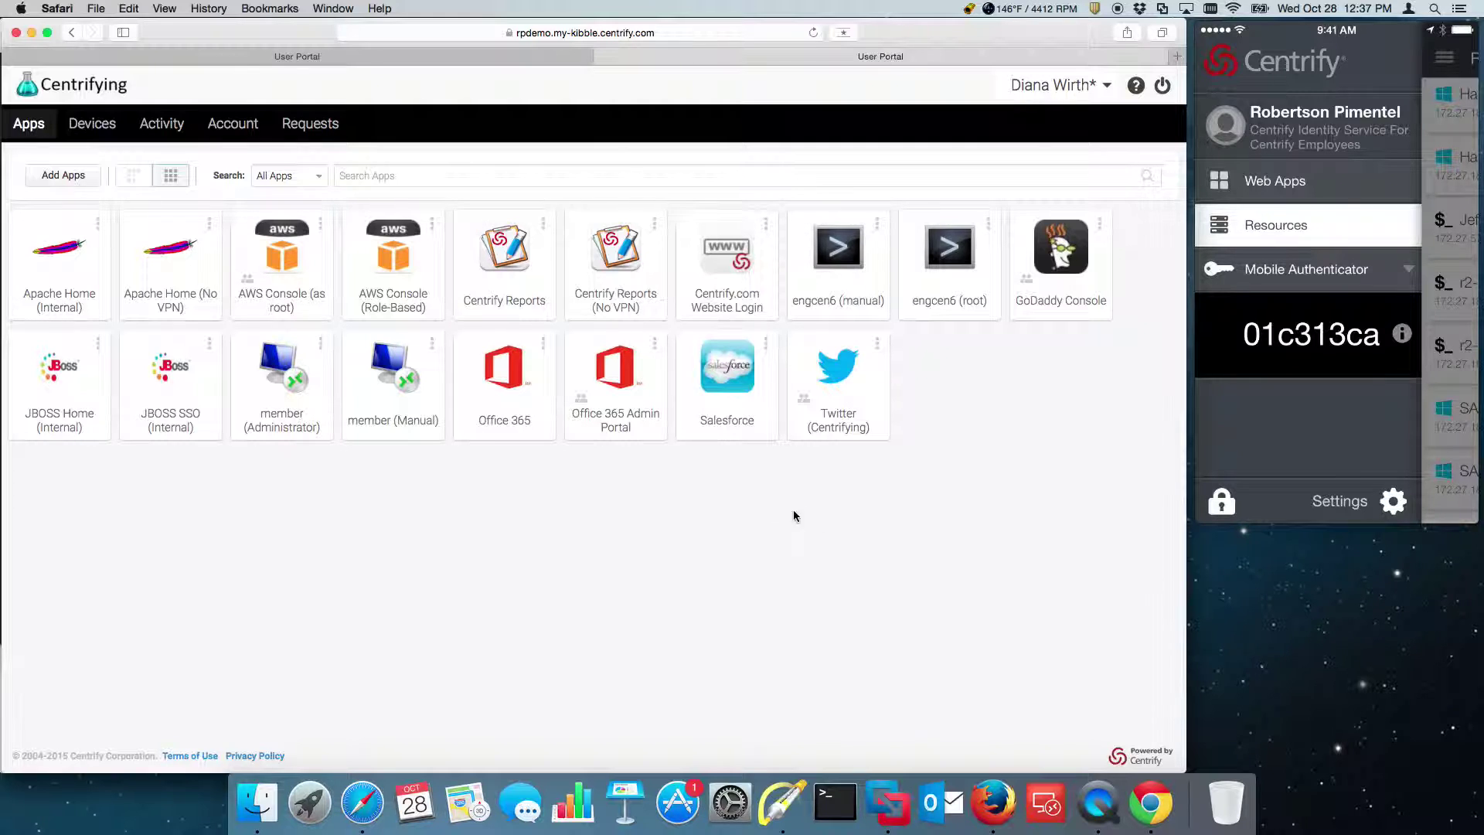
Open the Office 365 mailbox from the approver's user portal in Safari and return to the portal's app list
left_click(1148, 825)
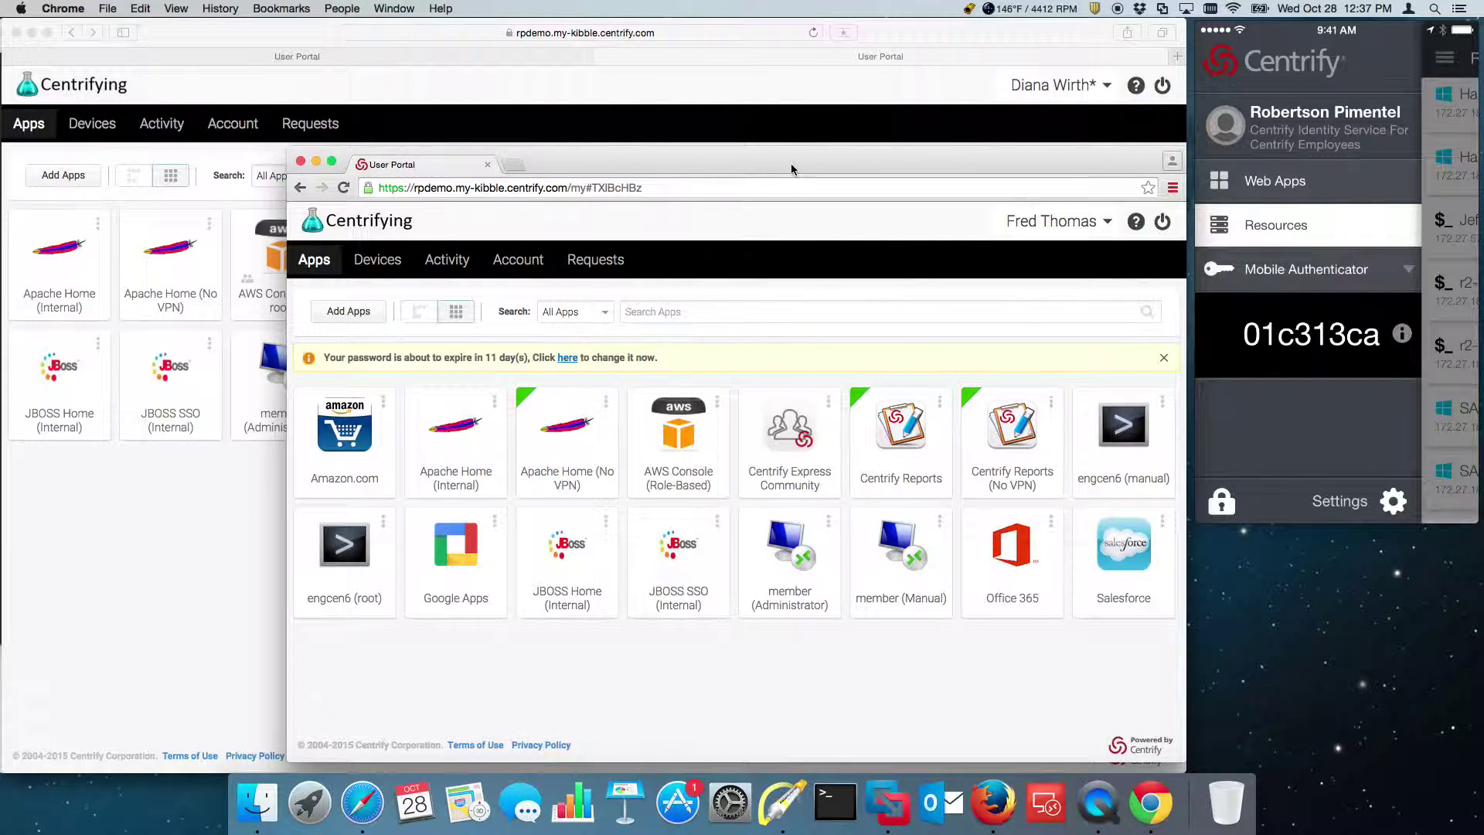
left_click(192, 550)
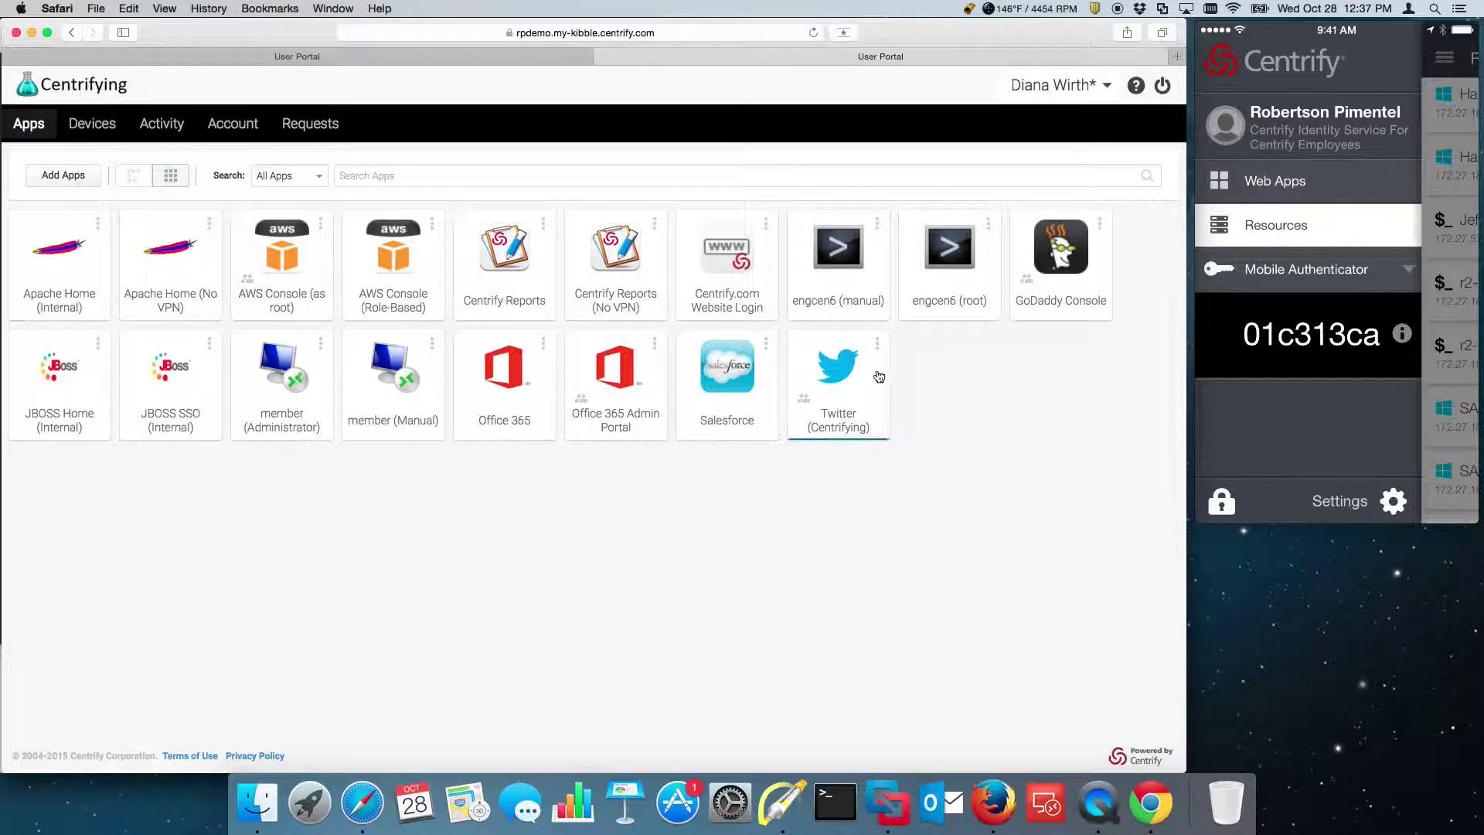
left_click(520, 386)
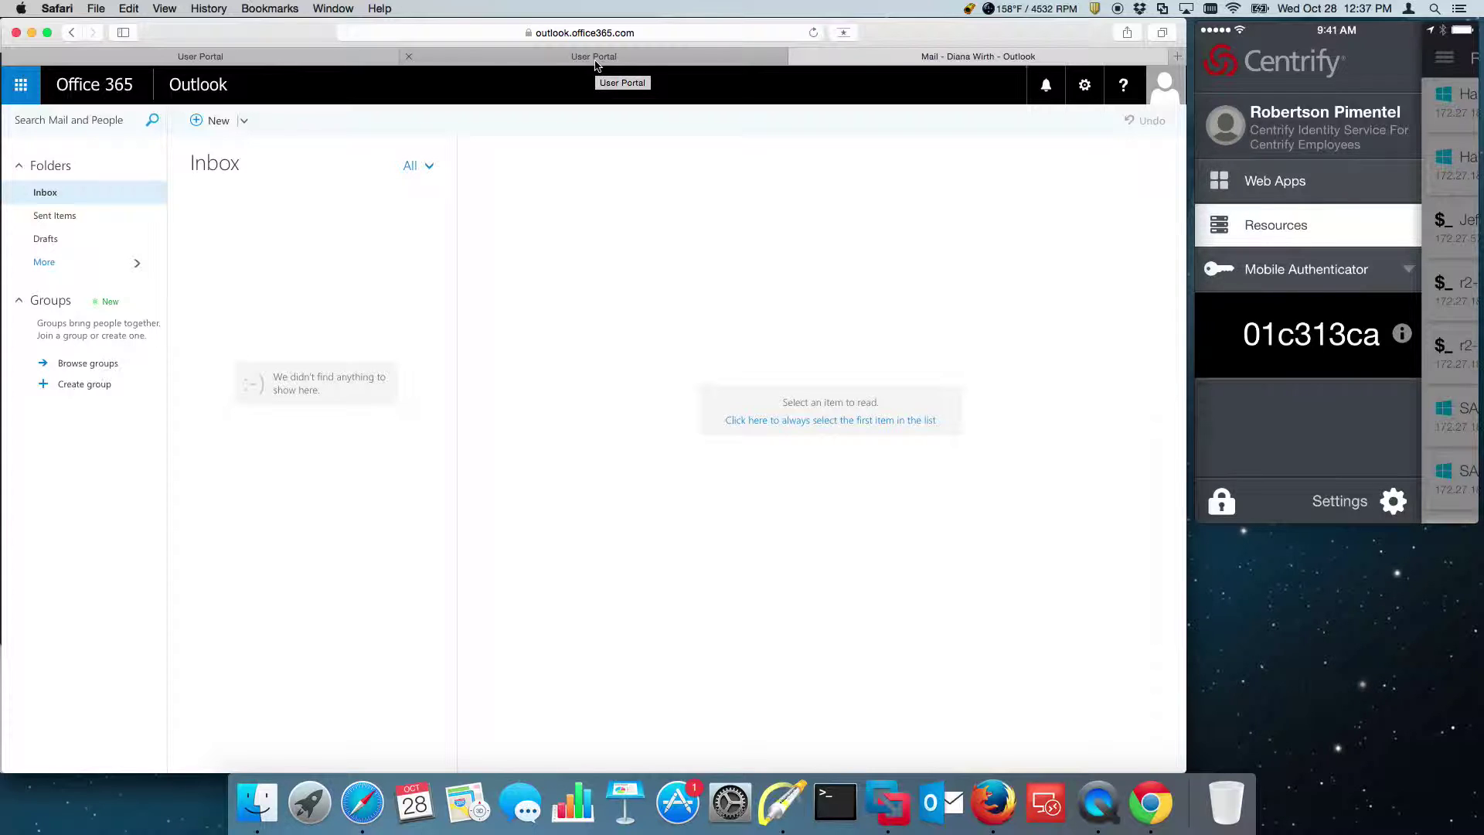
left_click(481, 60)
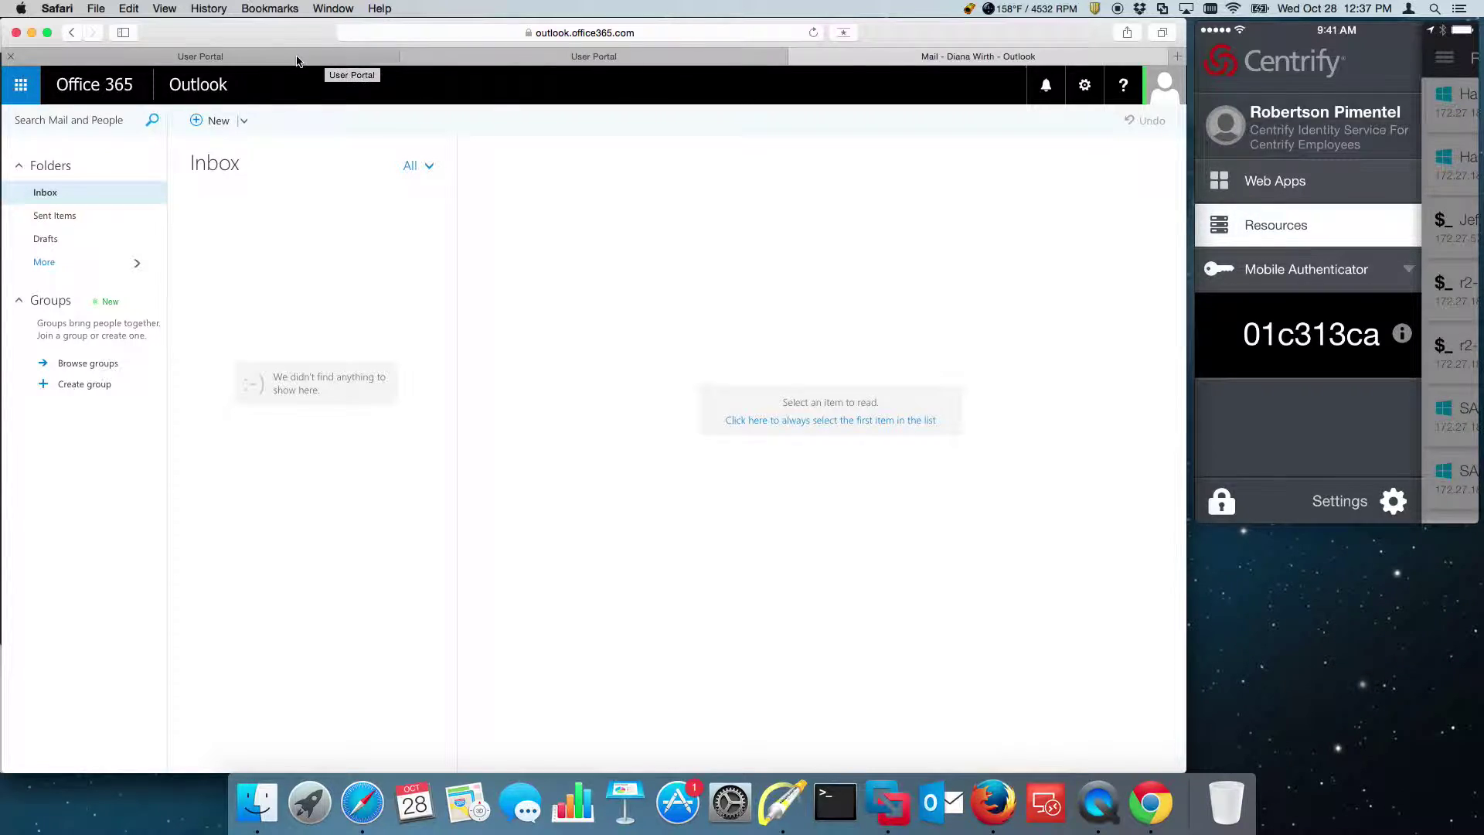
left_click(495, 58)
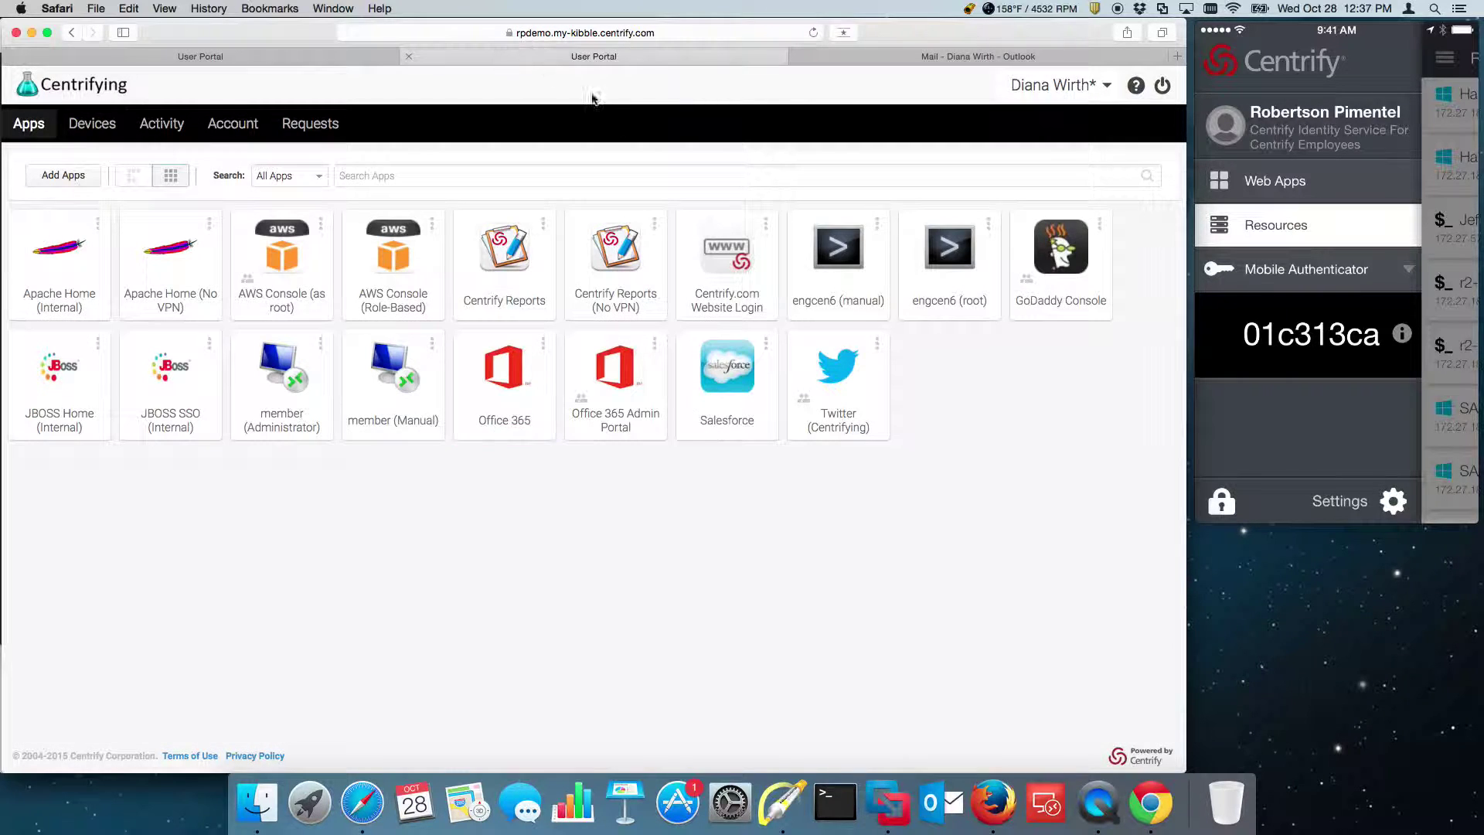
Switch to Chrome, change the requester's portal to Privilege Manager, and open the Accounts list
left_click(1150, 802)
left_click(1098, 223)
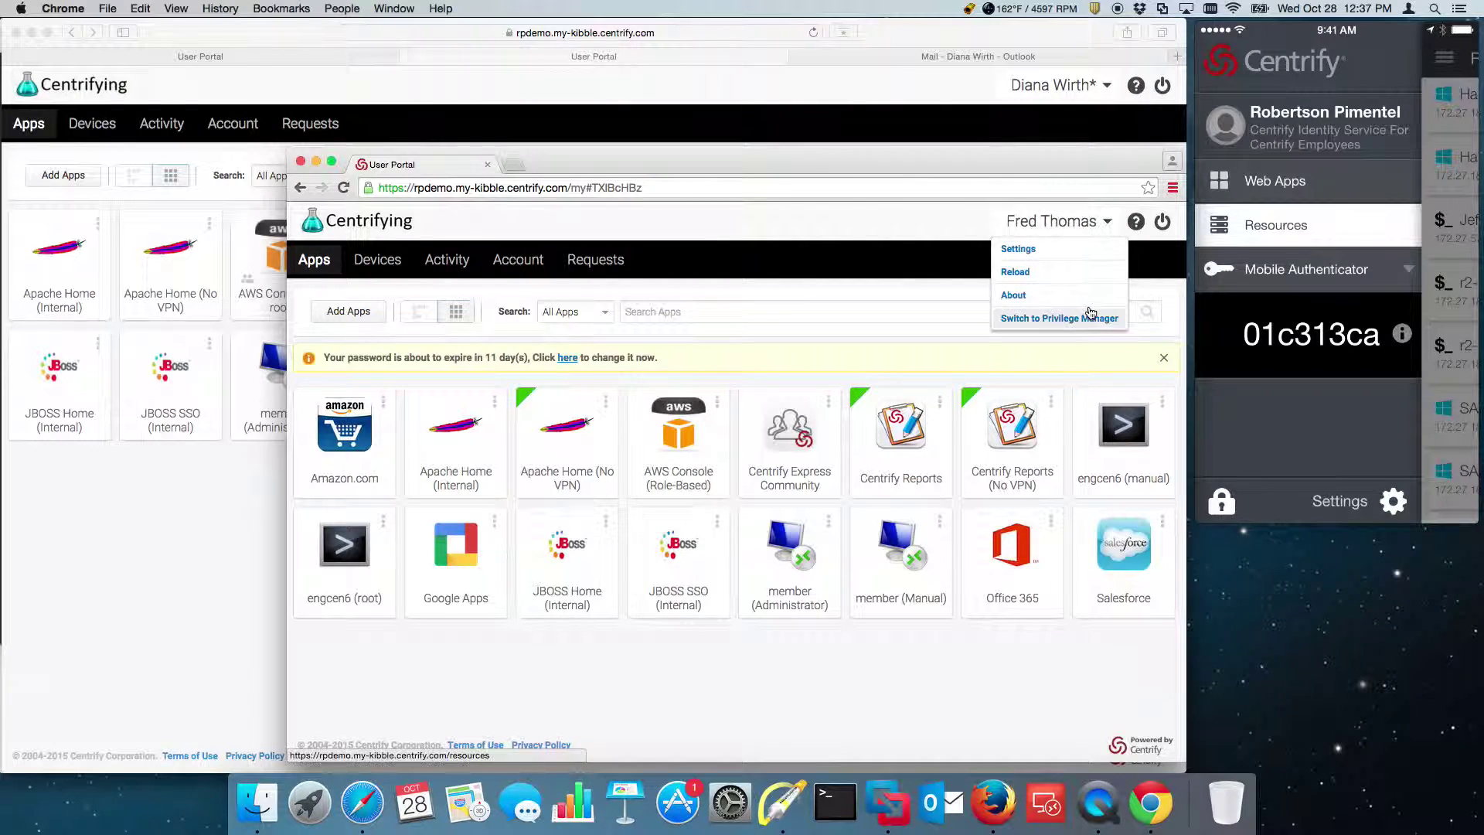
left_click(1072, 321)
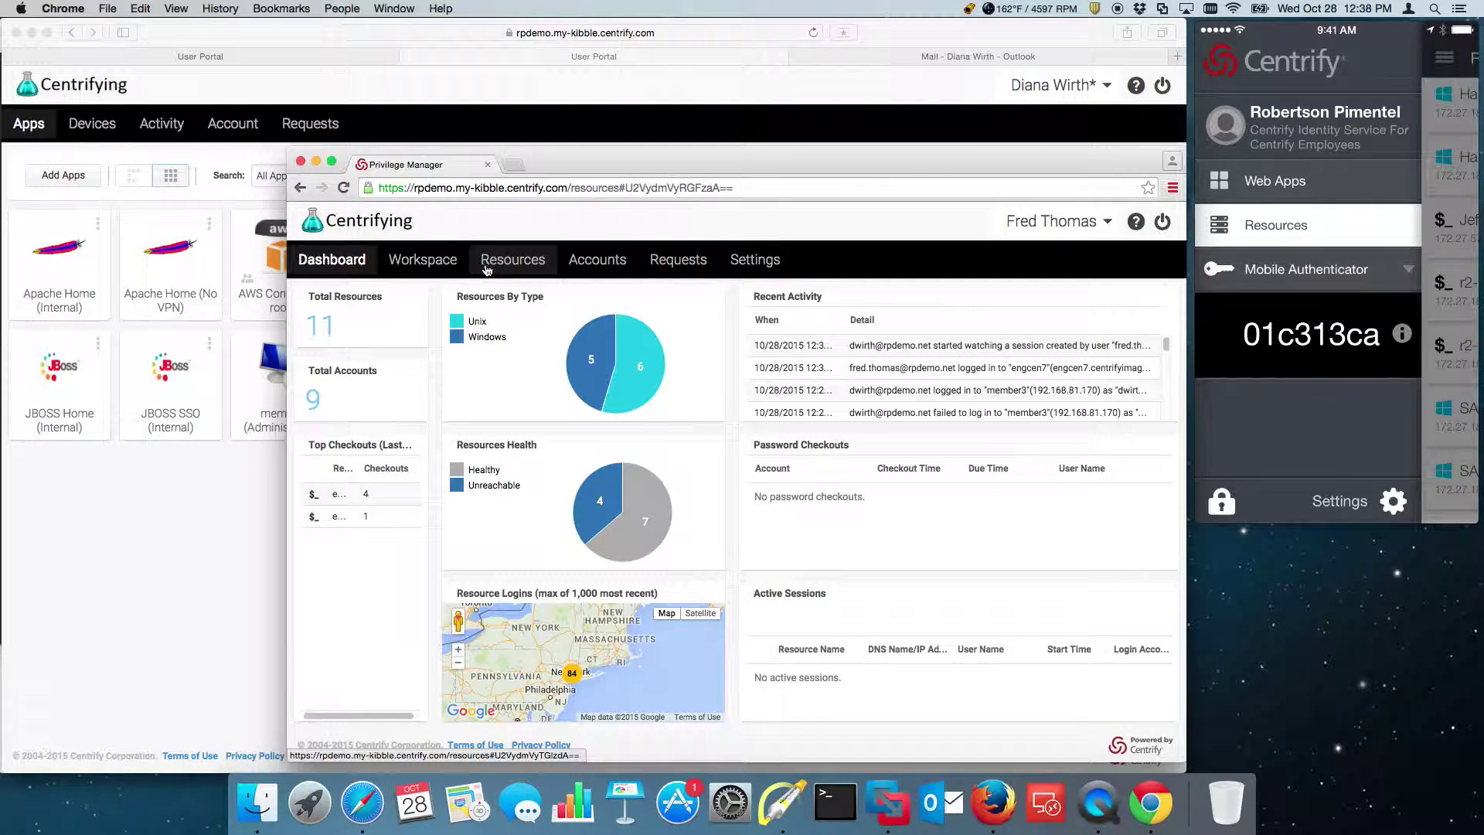
left_click(596, 261)
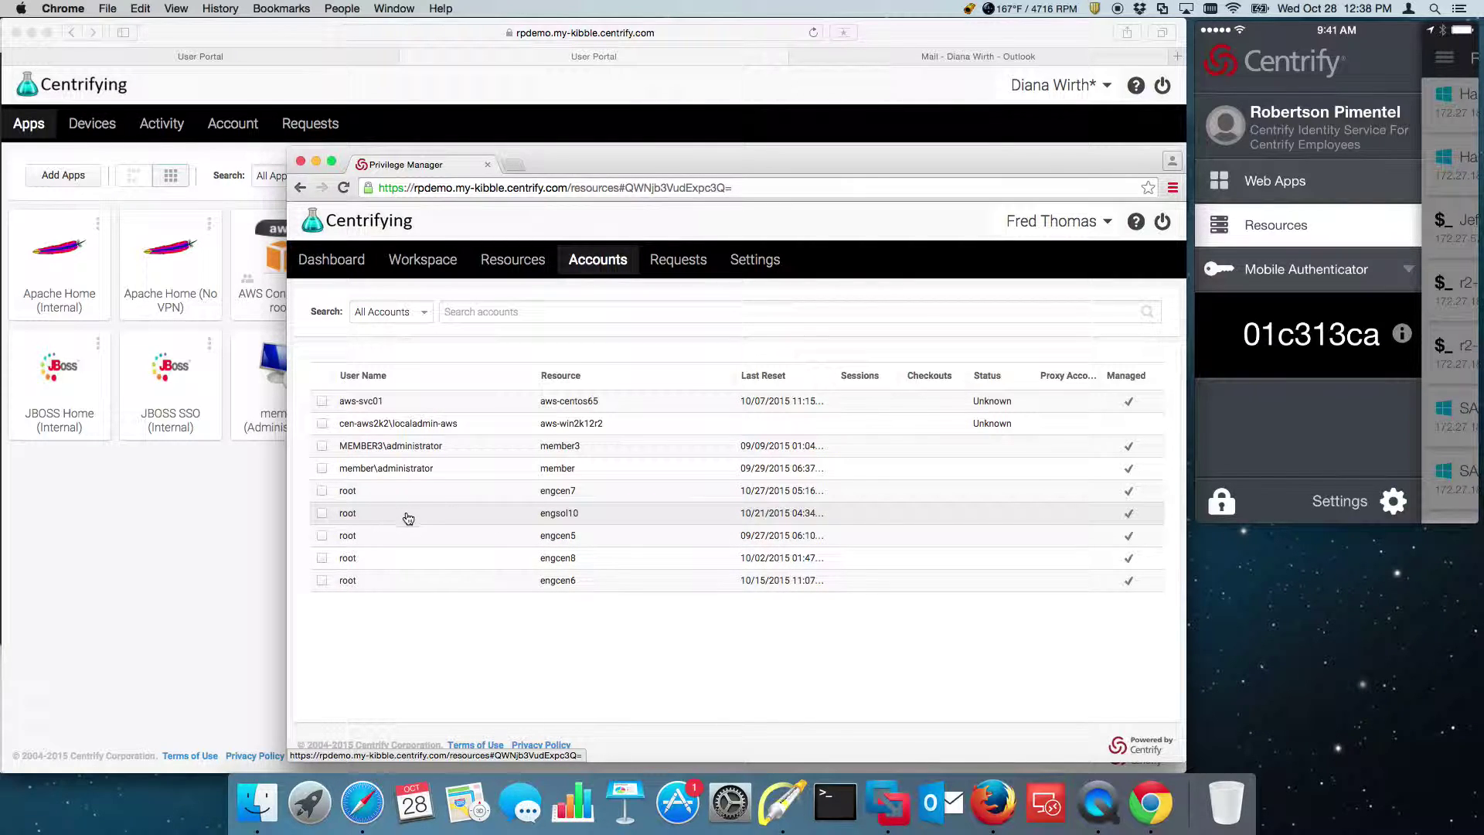
Request login to root on engsol10 with the reason "I need access to this account because I have change control. REf : 12345"
right_click(451, 522)
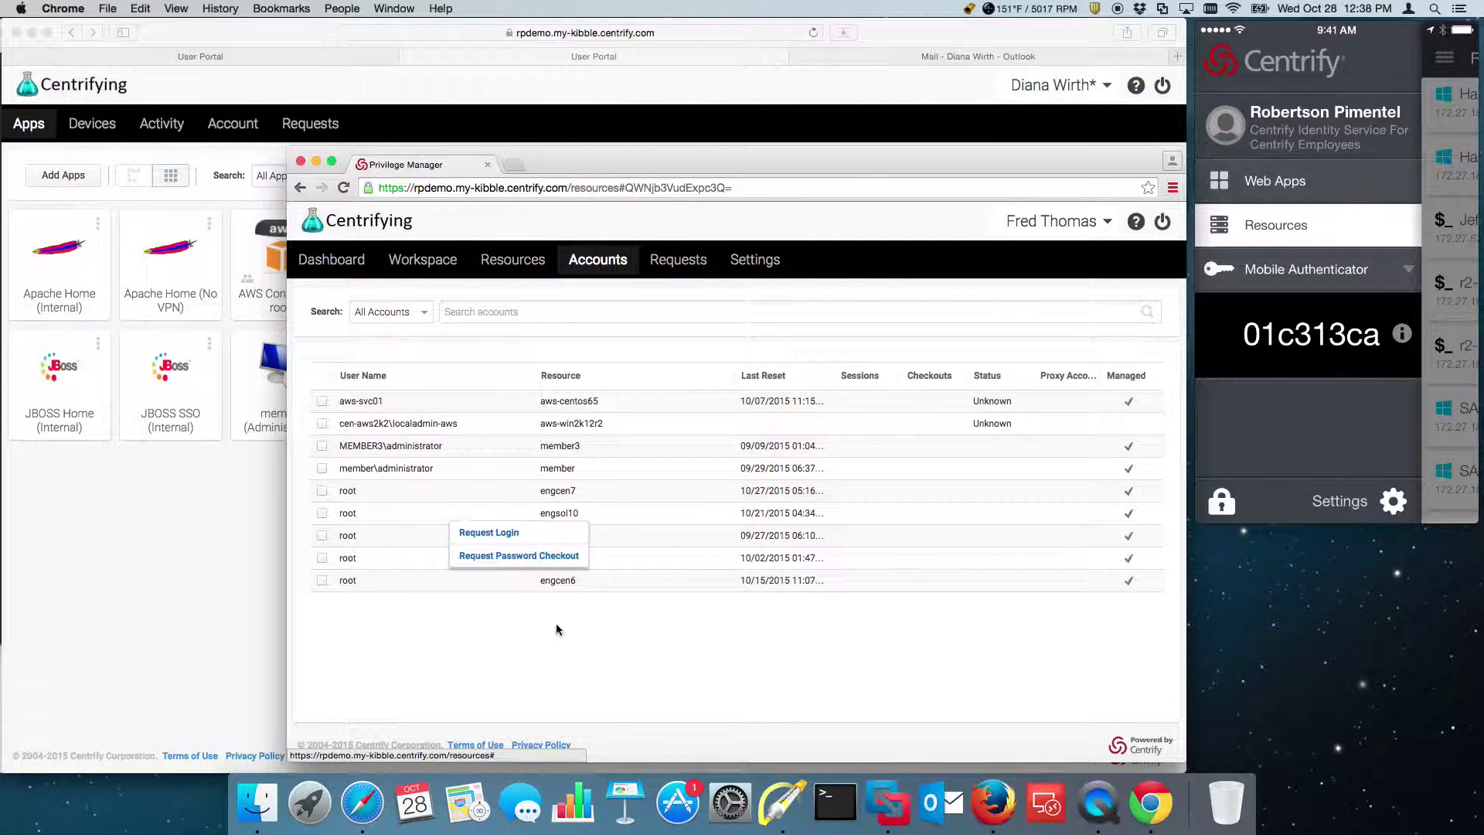
left_click(494, 537)
left_click(797, 466)
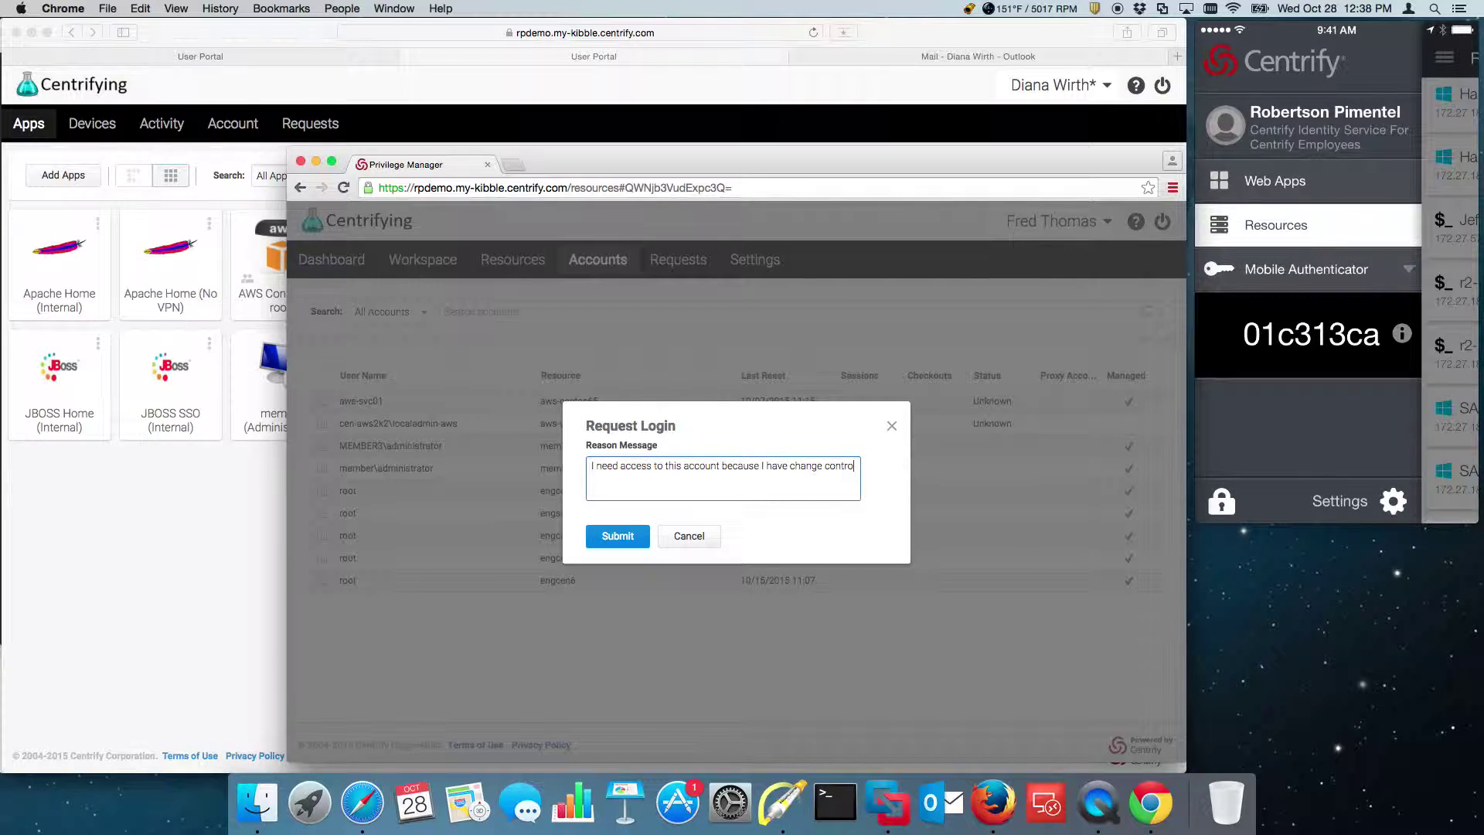
type(".")
left_click(622, 538)
Return to the approver's portal in Safari, point an arrow annotation at Requests, and clear the annotation
left_click(240, 589)
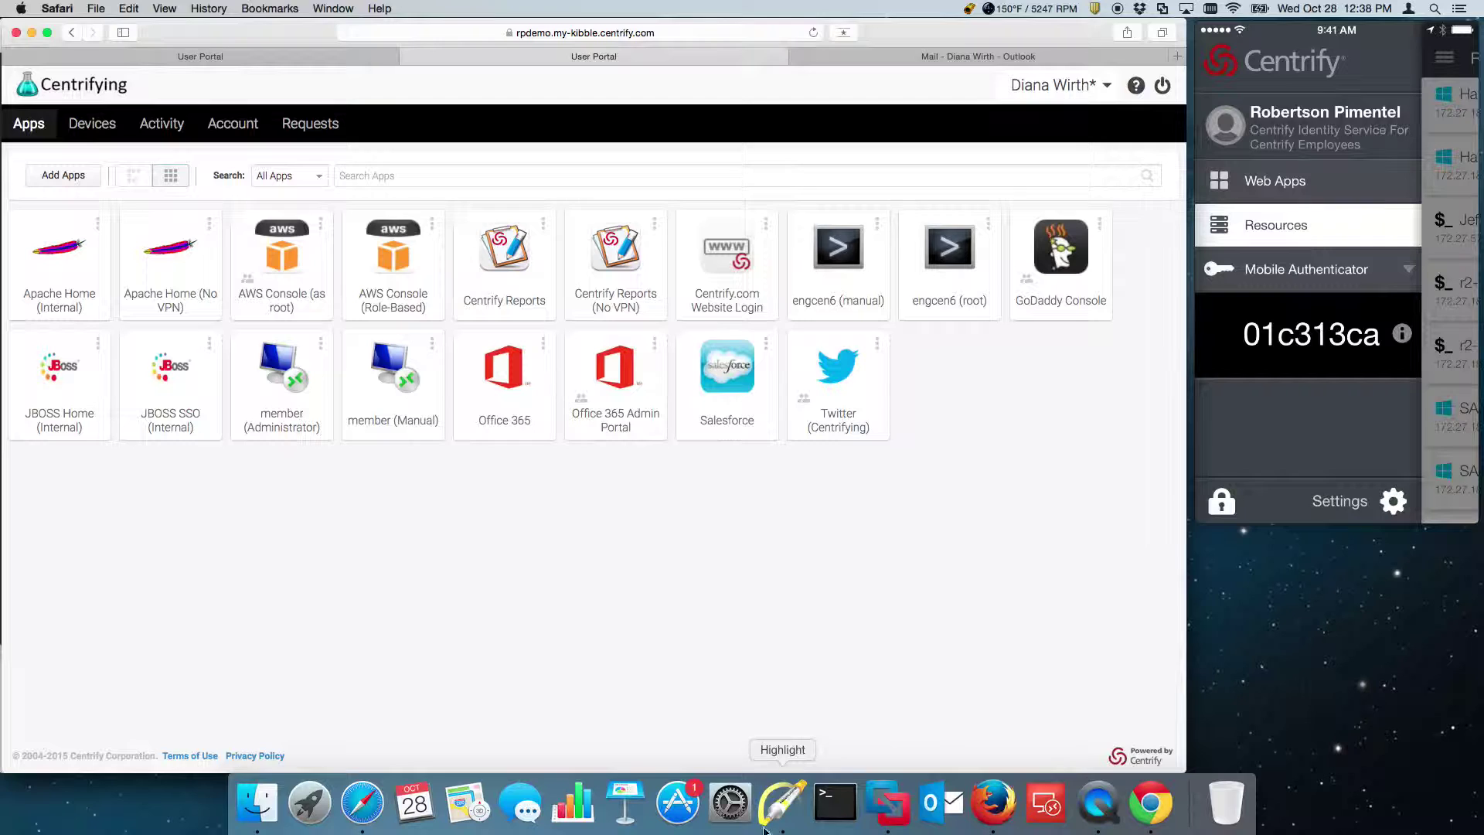
left_click(782, 802)
left_click_drag(300, 90, 309, 102)
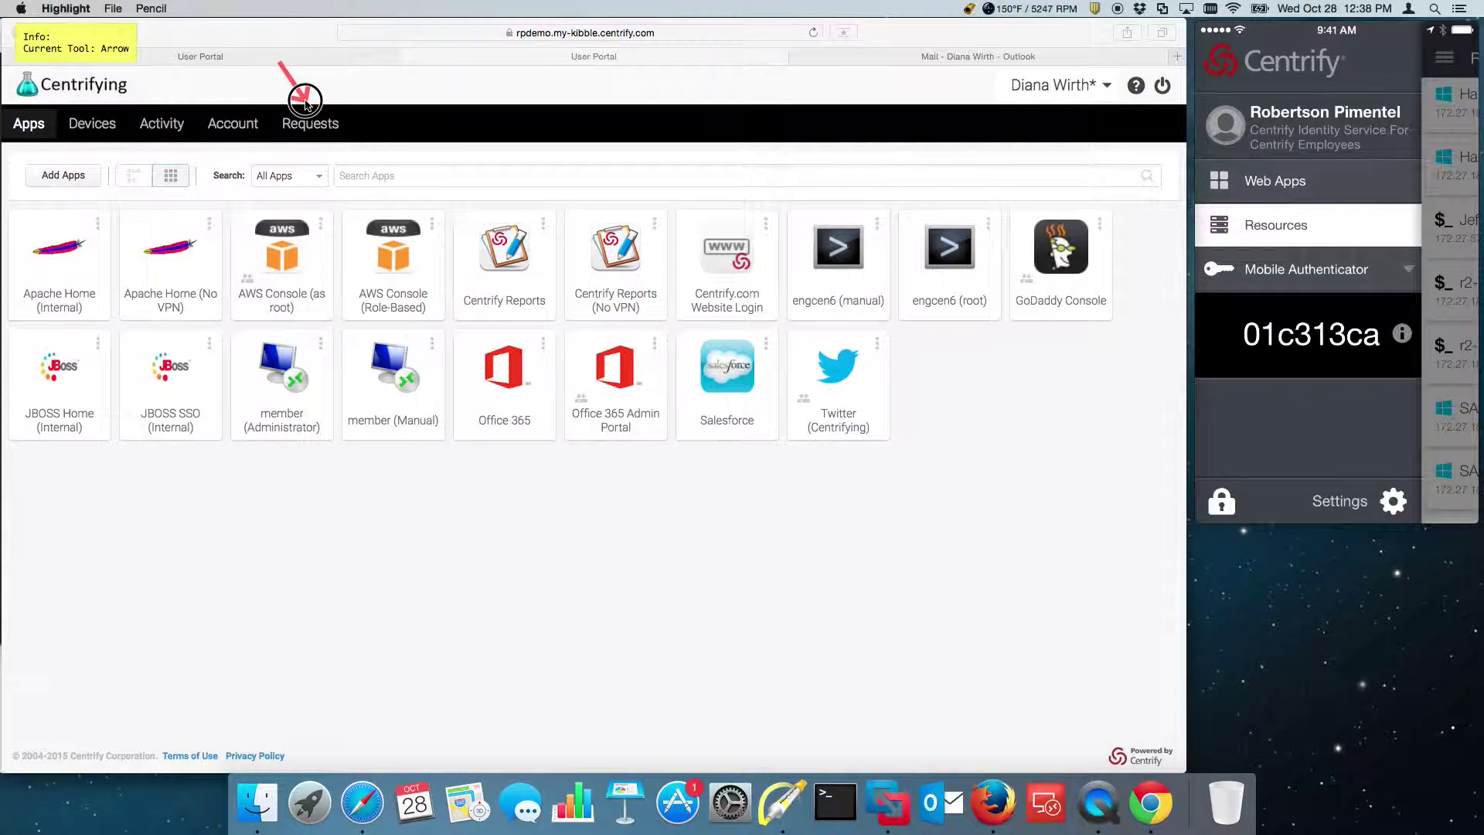
key("f")
key("Escape")
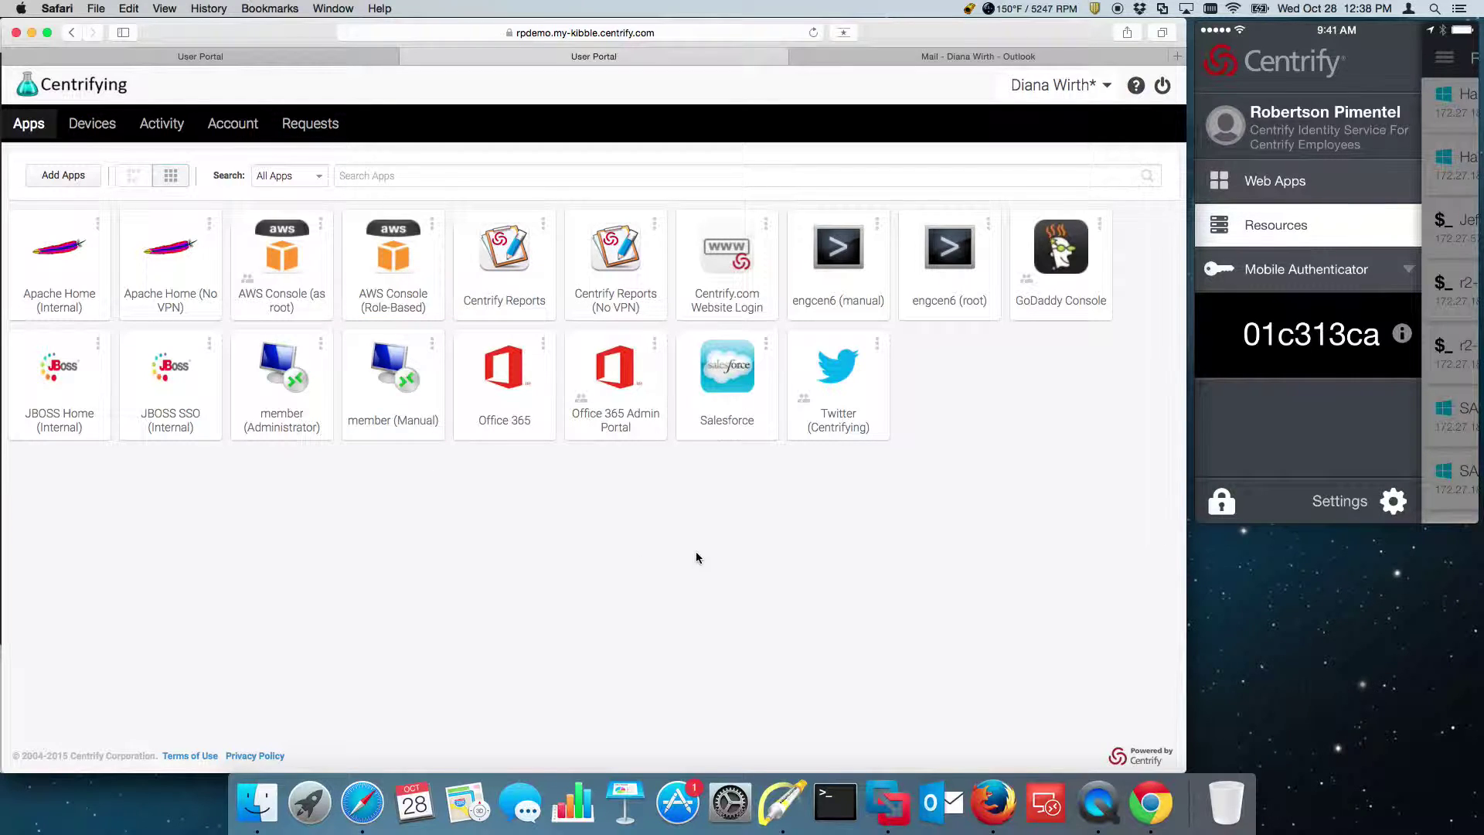
Open the "Account access request" message from Centrify Workflow in the approver's Outlook inbox
left_click(879, 62)
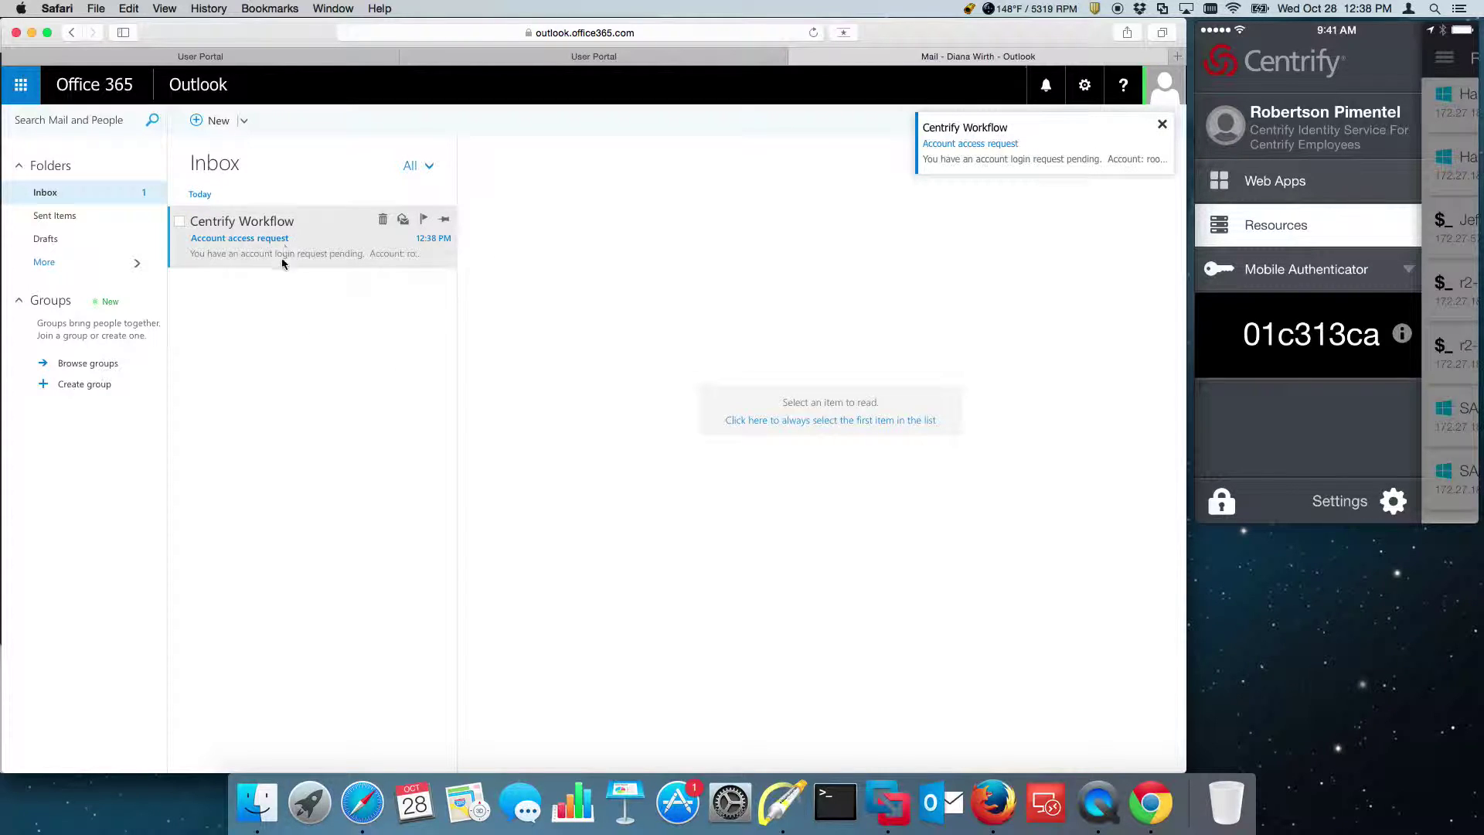
left_click(249, 243)
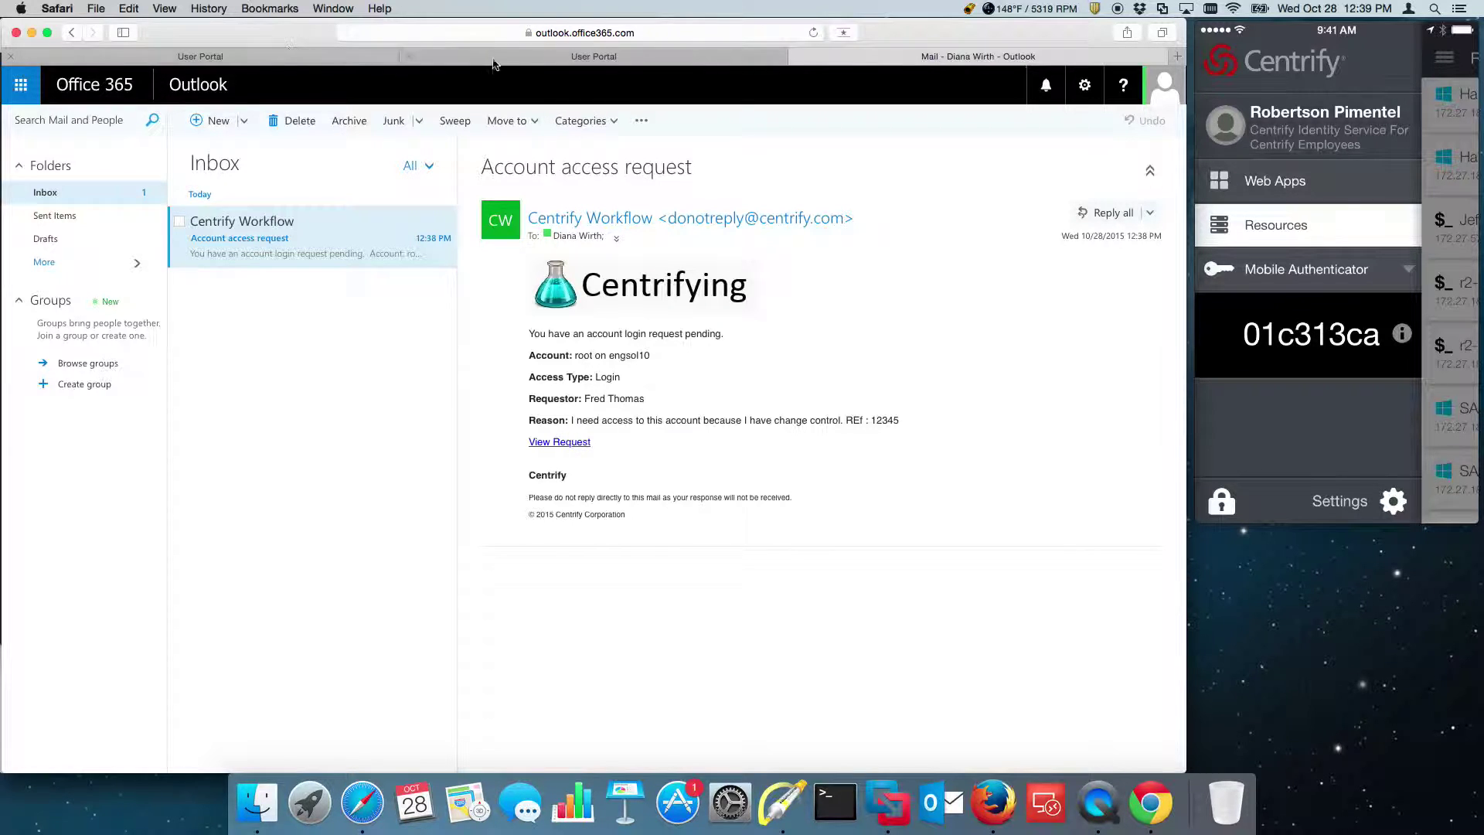
Return to the user portal, close the duplicate User Portal page, and open the Requests list
left_click(535, 62)
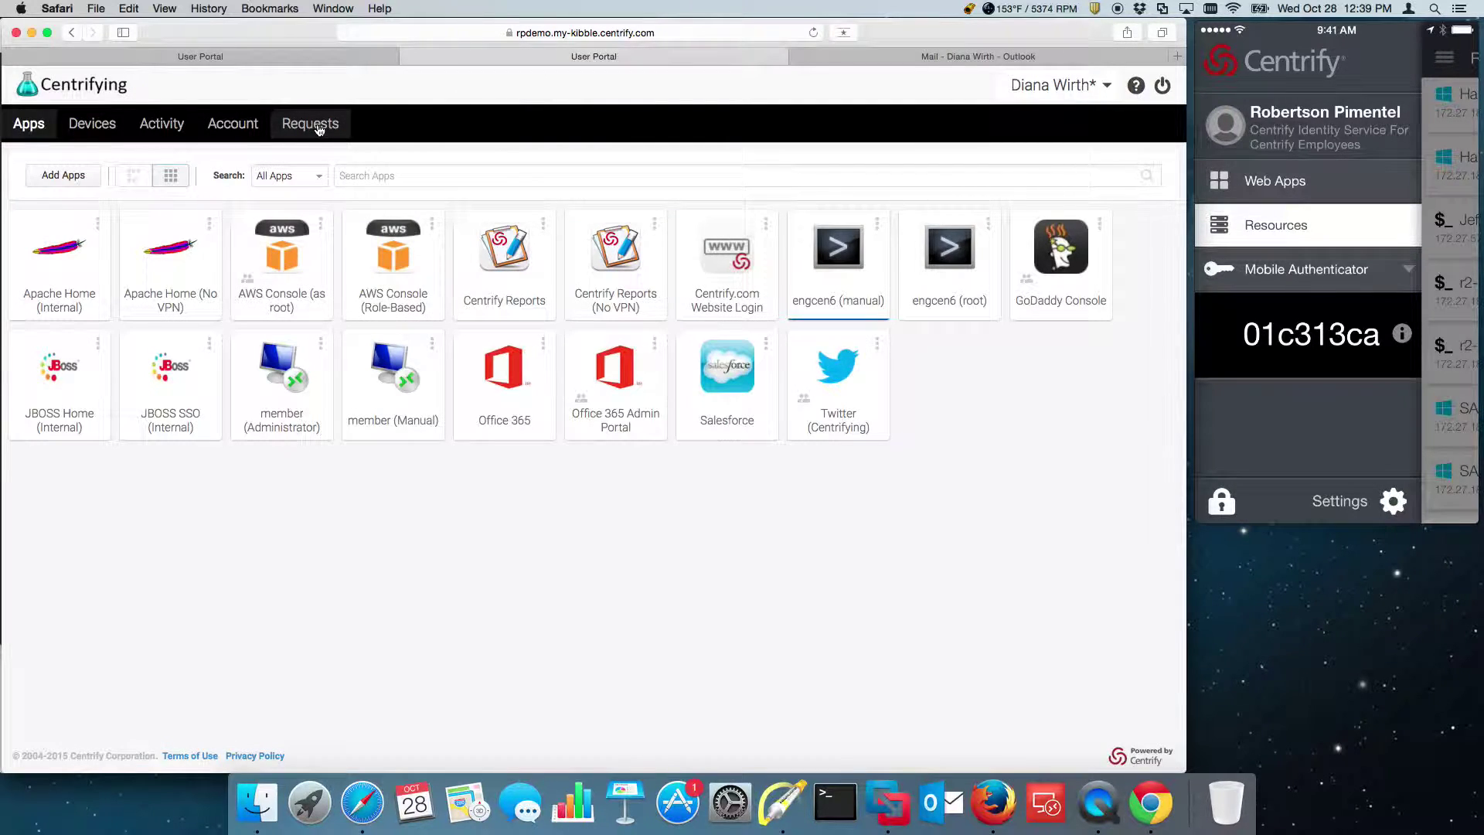
left_click(10, 56)
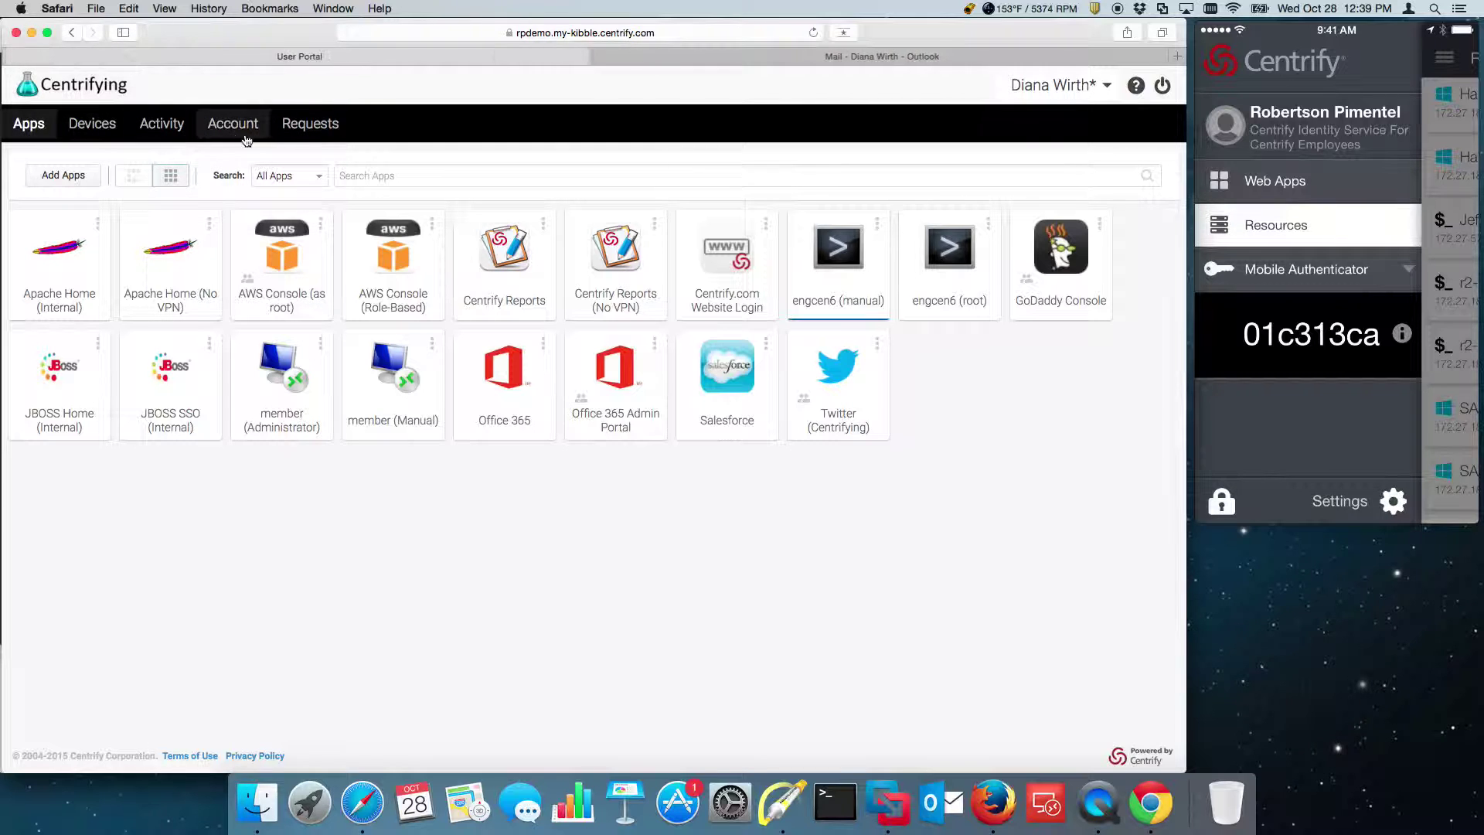
left_click(313, 130)
Follow the View Request link in the account access email and return to the message
left_click(872, 59)
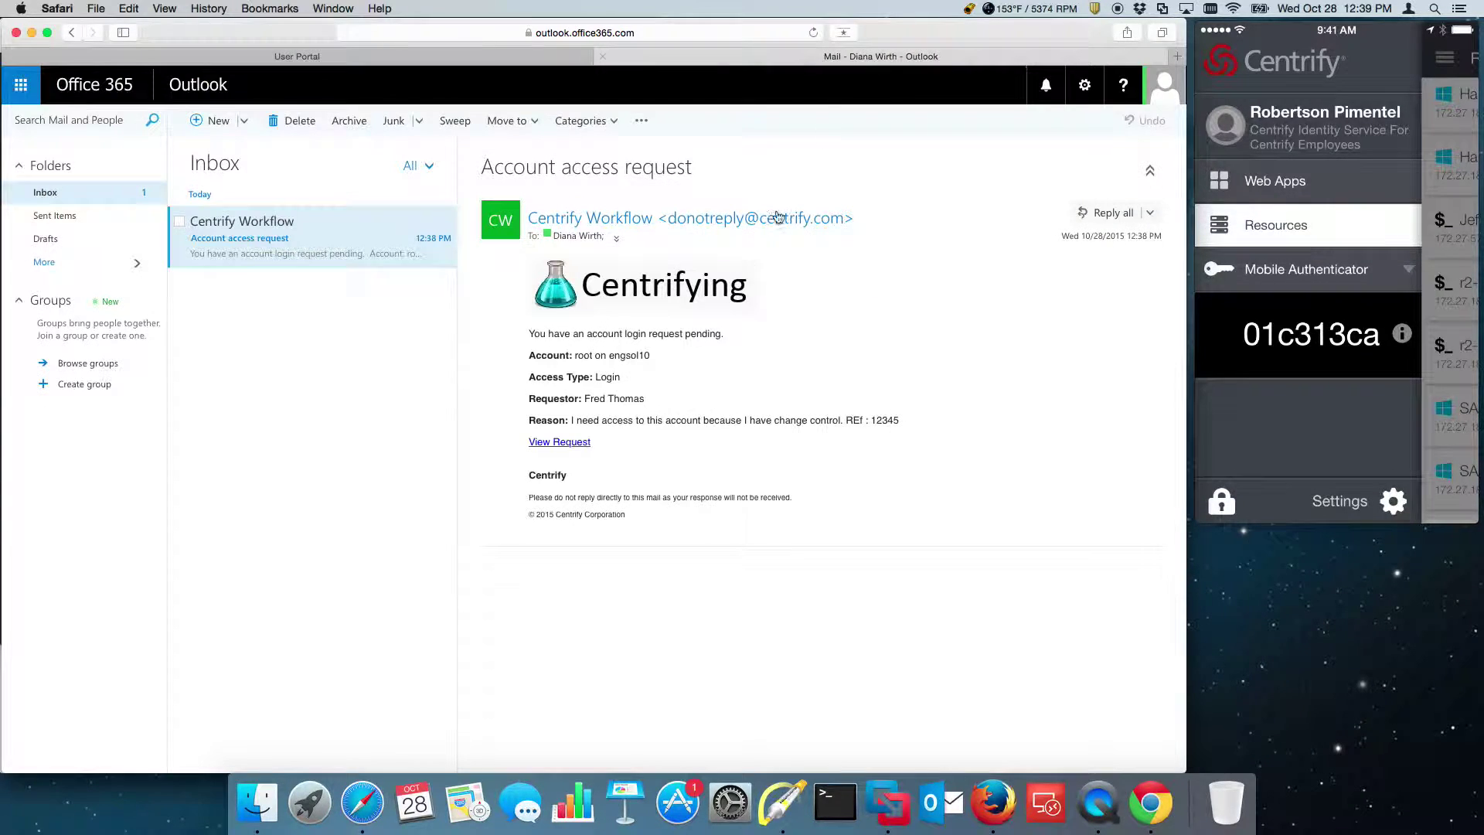
left_click(559, 443)
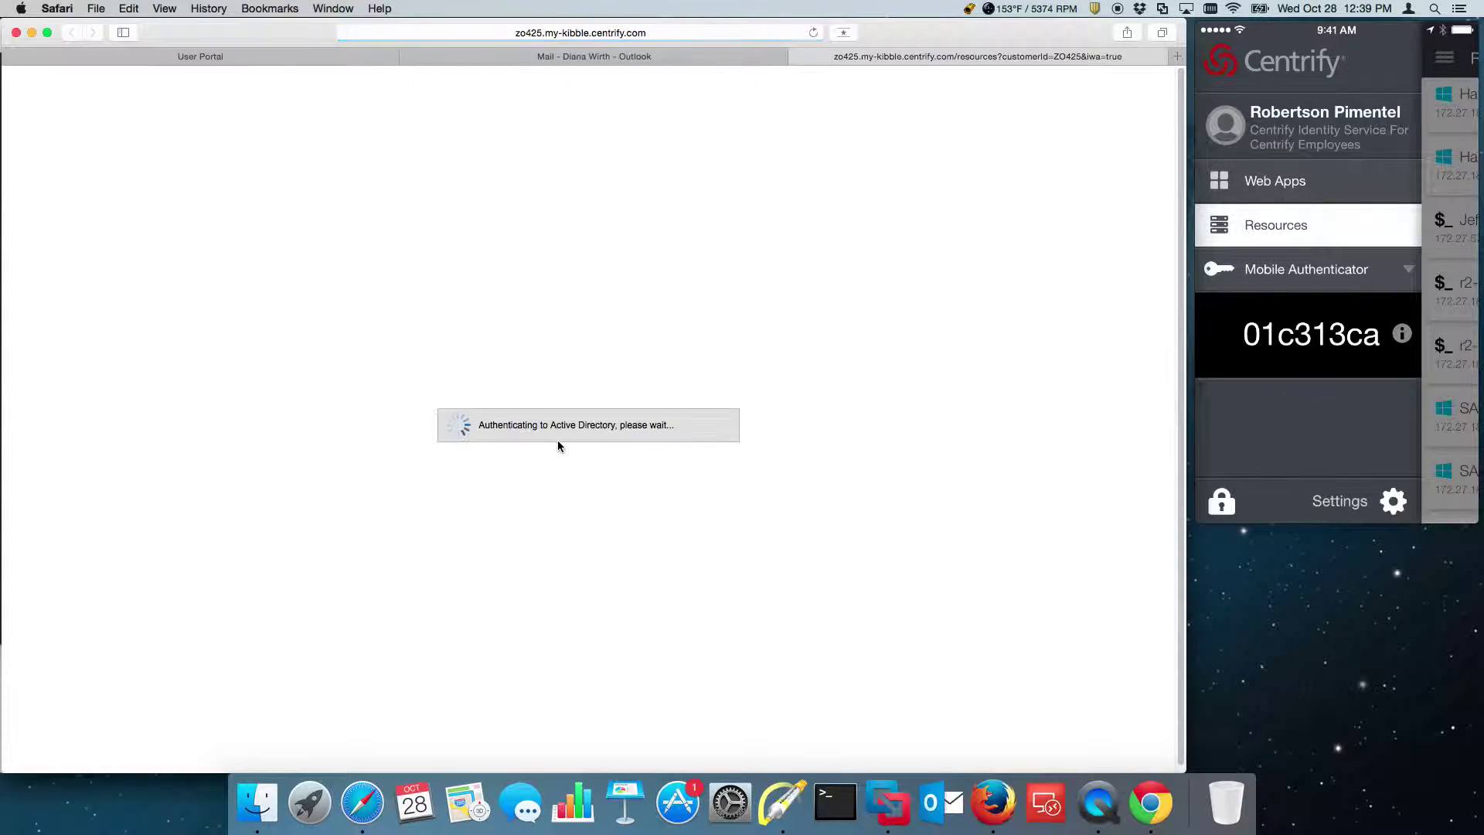
left_click(570, 61)
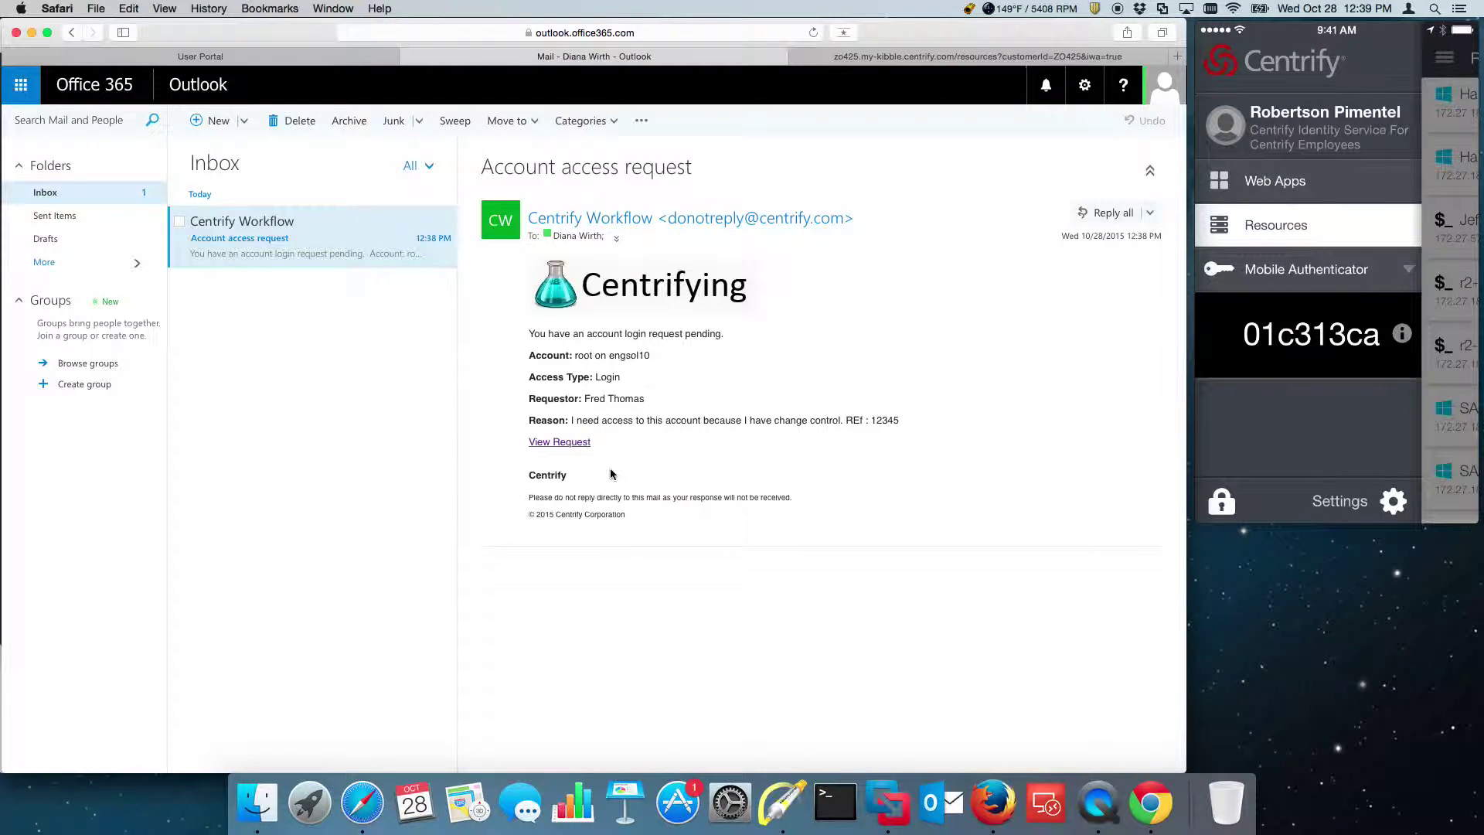
Open the pending login request for root on engsol10 in the user portal and start its approval
left_click(329, 56)
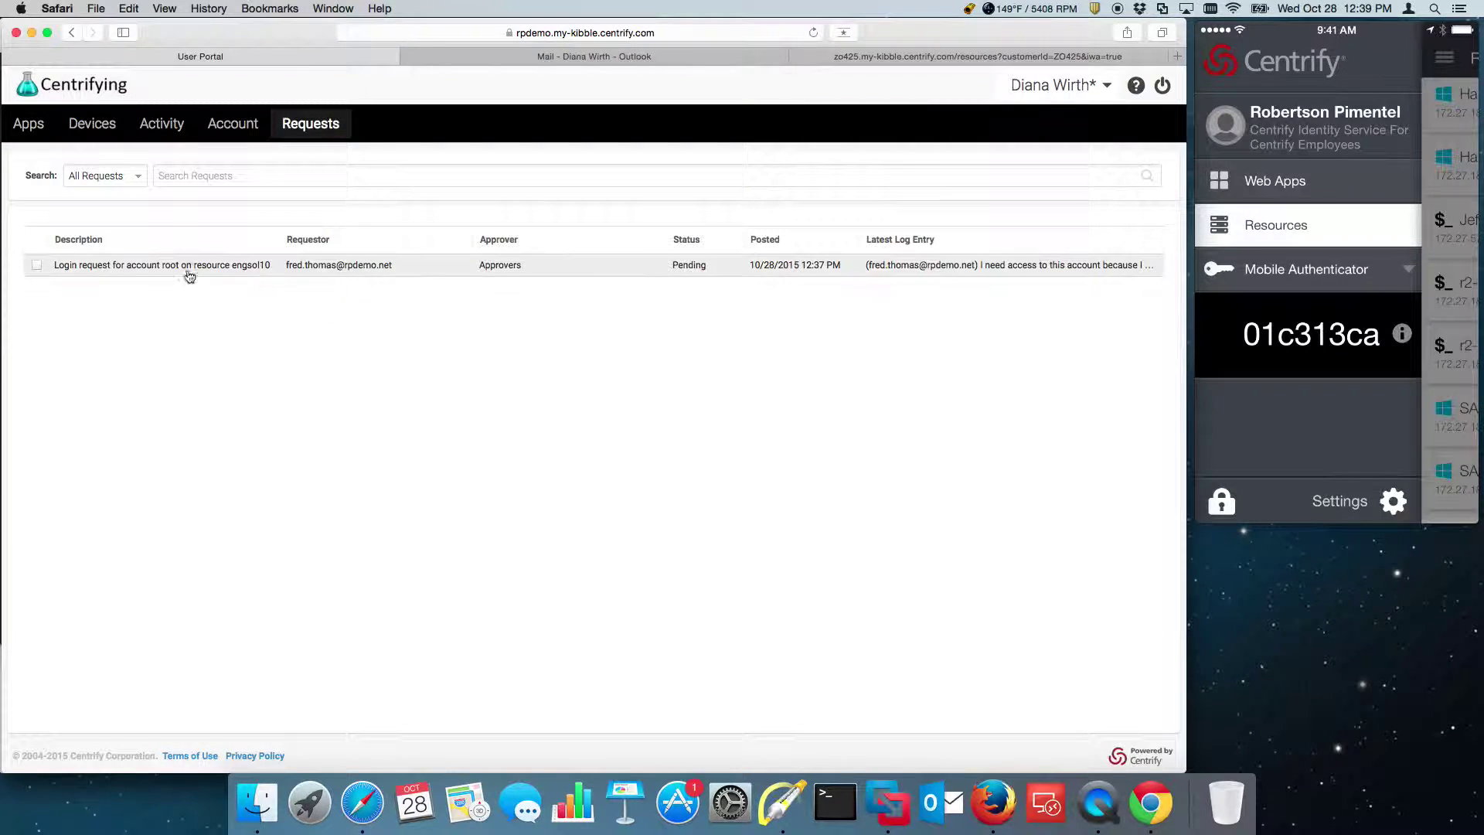
left_click(102, 269)
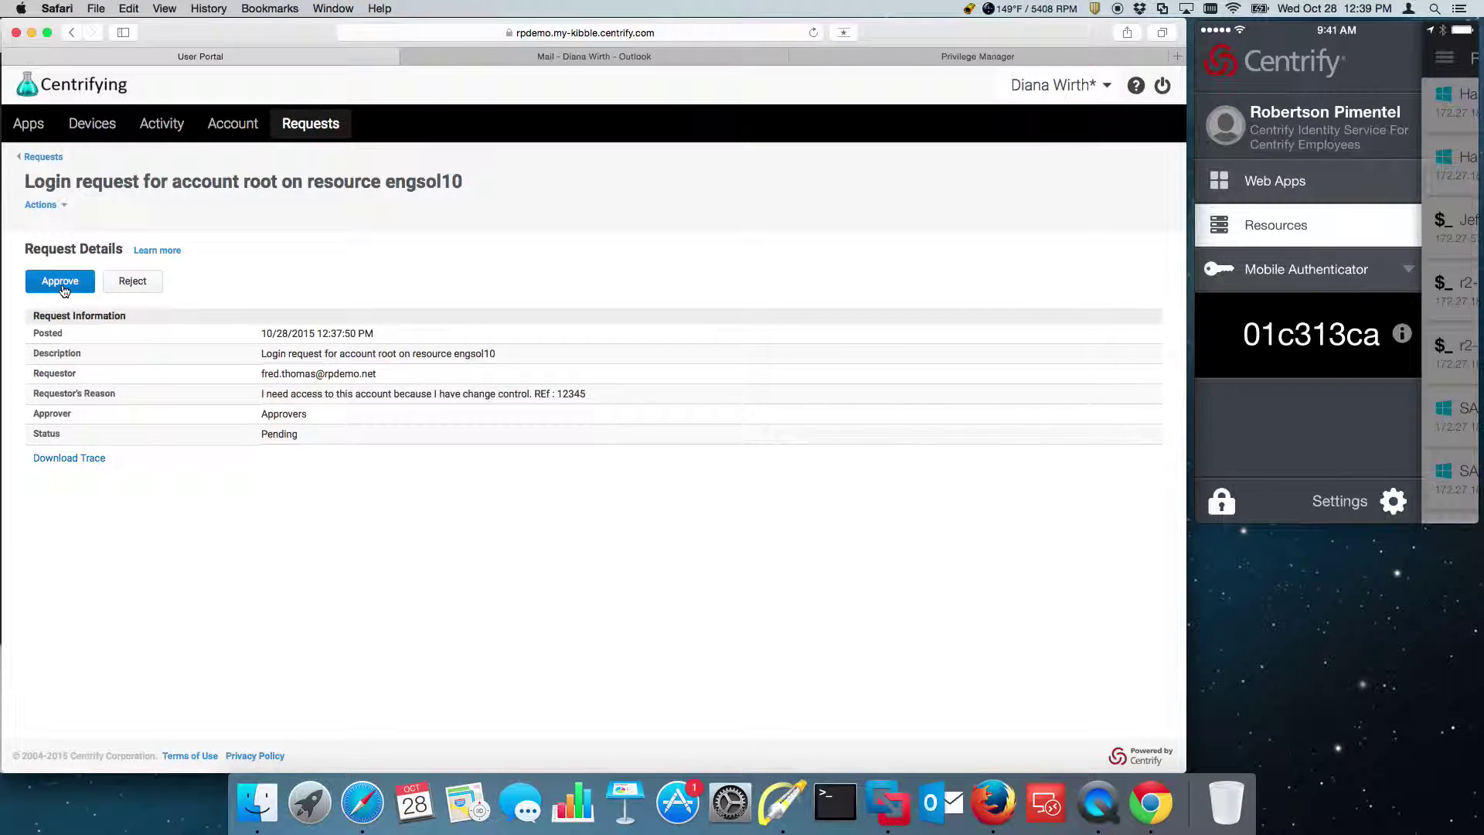
left_click(62, 285)
Annotate the permanent and temporary permission options with arrows, and clear the annotations
left_click(783, 817)
key("a")
left_click_drag(375, 376, 444, 408)
left_click_drag(400, 468, 483, 438)
key("f")
key("Escape")
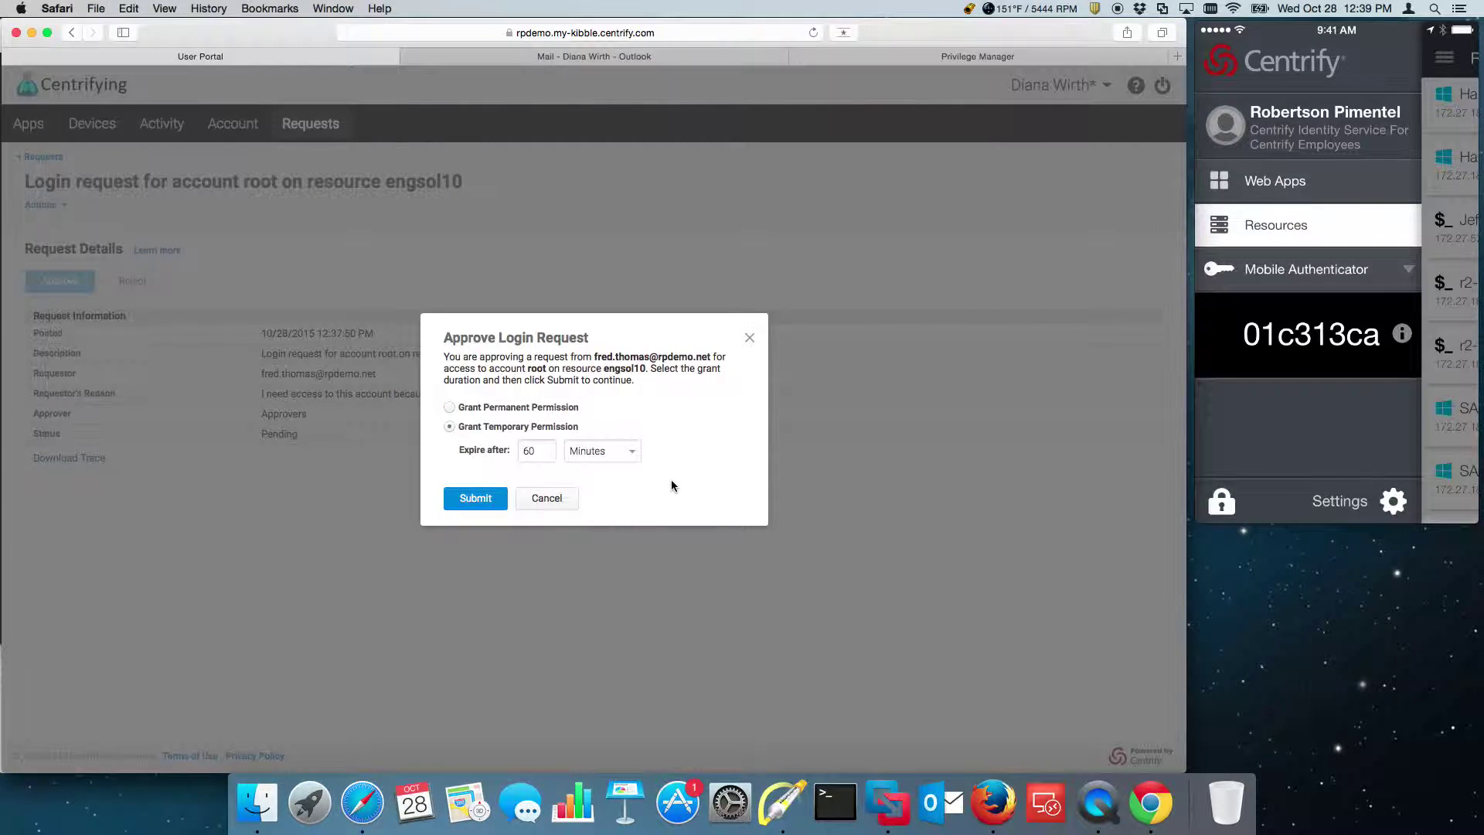
Set the temporary permission to expire after 5 minutes and submit the login approval
left_click(536, 452)
left_click_drag(535, 451, 514, 451)
type("5")
left_click(606, 460)
left_click(613, 474)
left_click(475, 499)
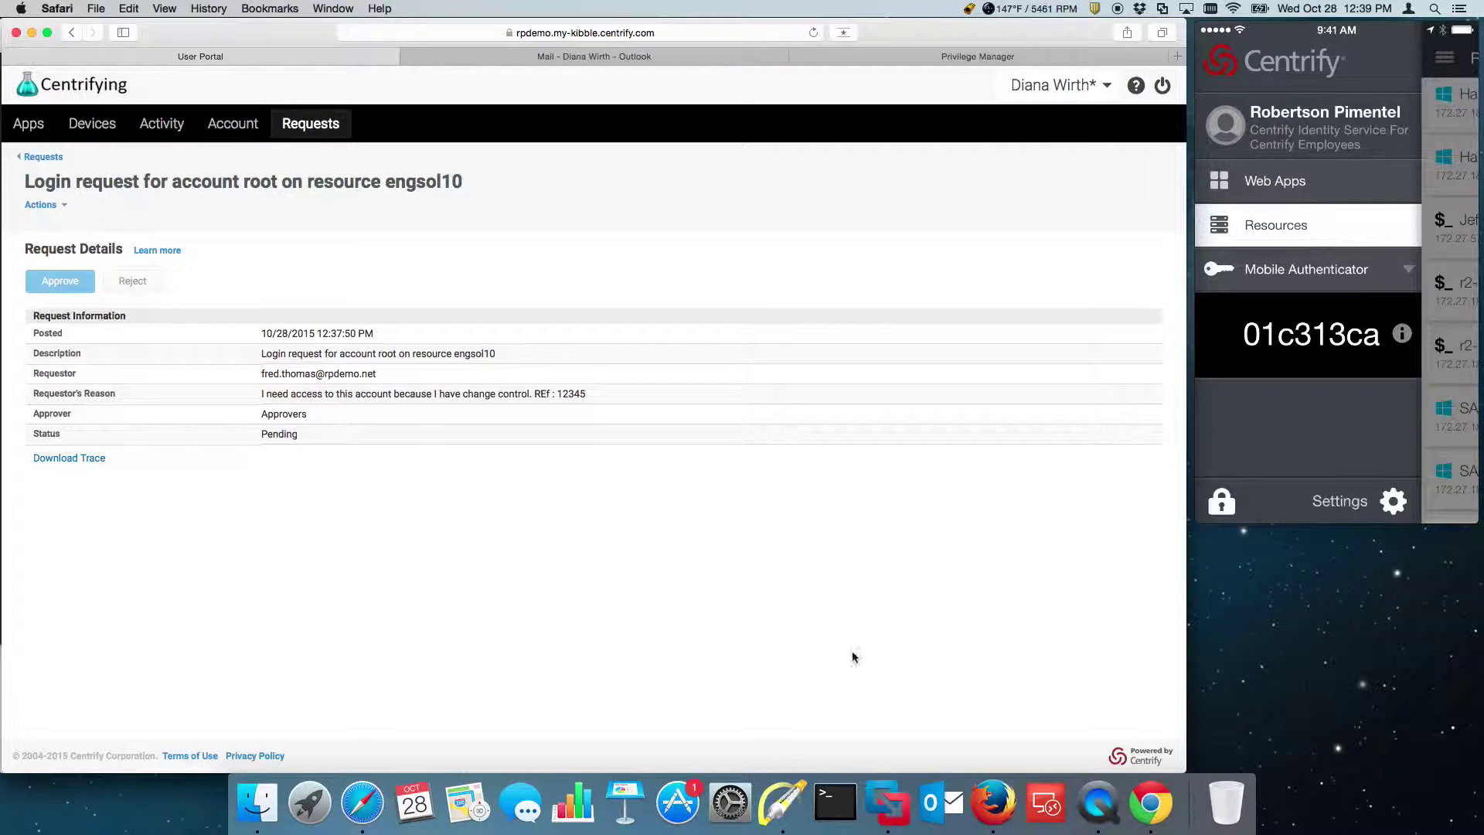
Switch to Chrome, check the requester's Requests list, and log in to the root account on engsol10 from Accounts
left_click(1150, 802)
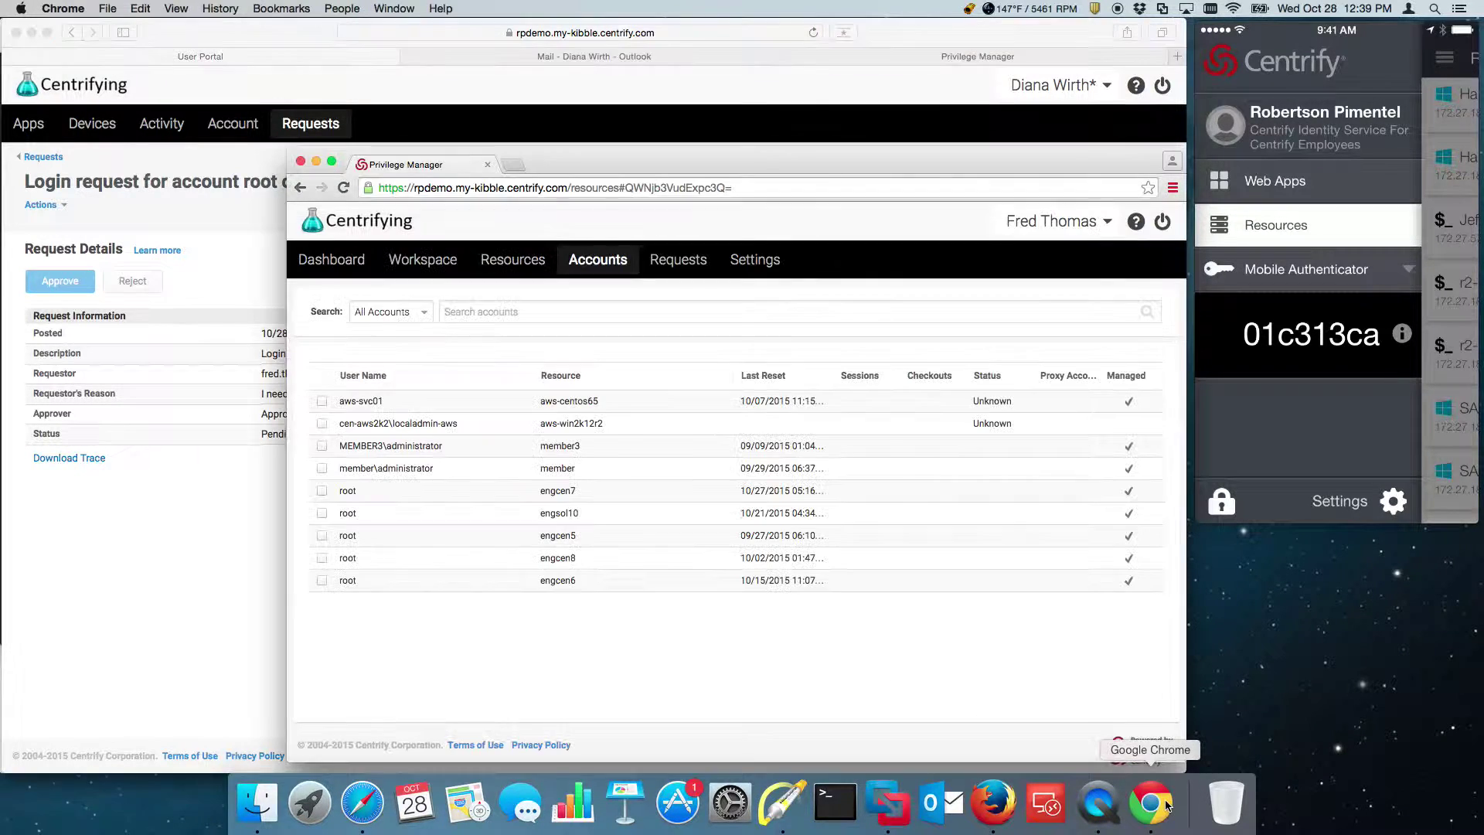
left_click(683, 261)
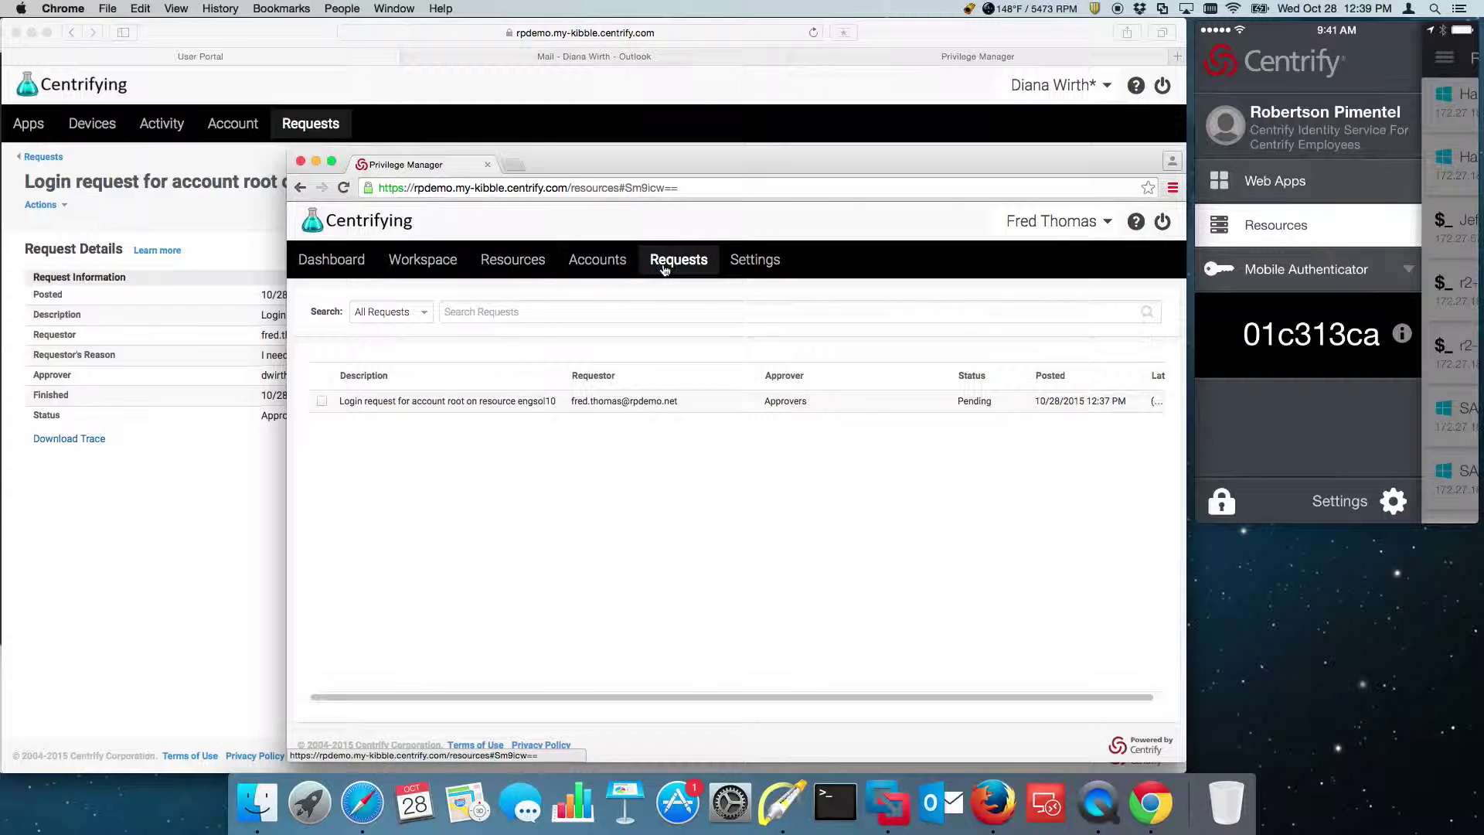
left_click(593, 269)
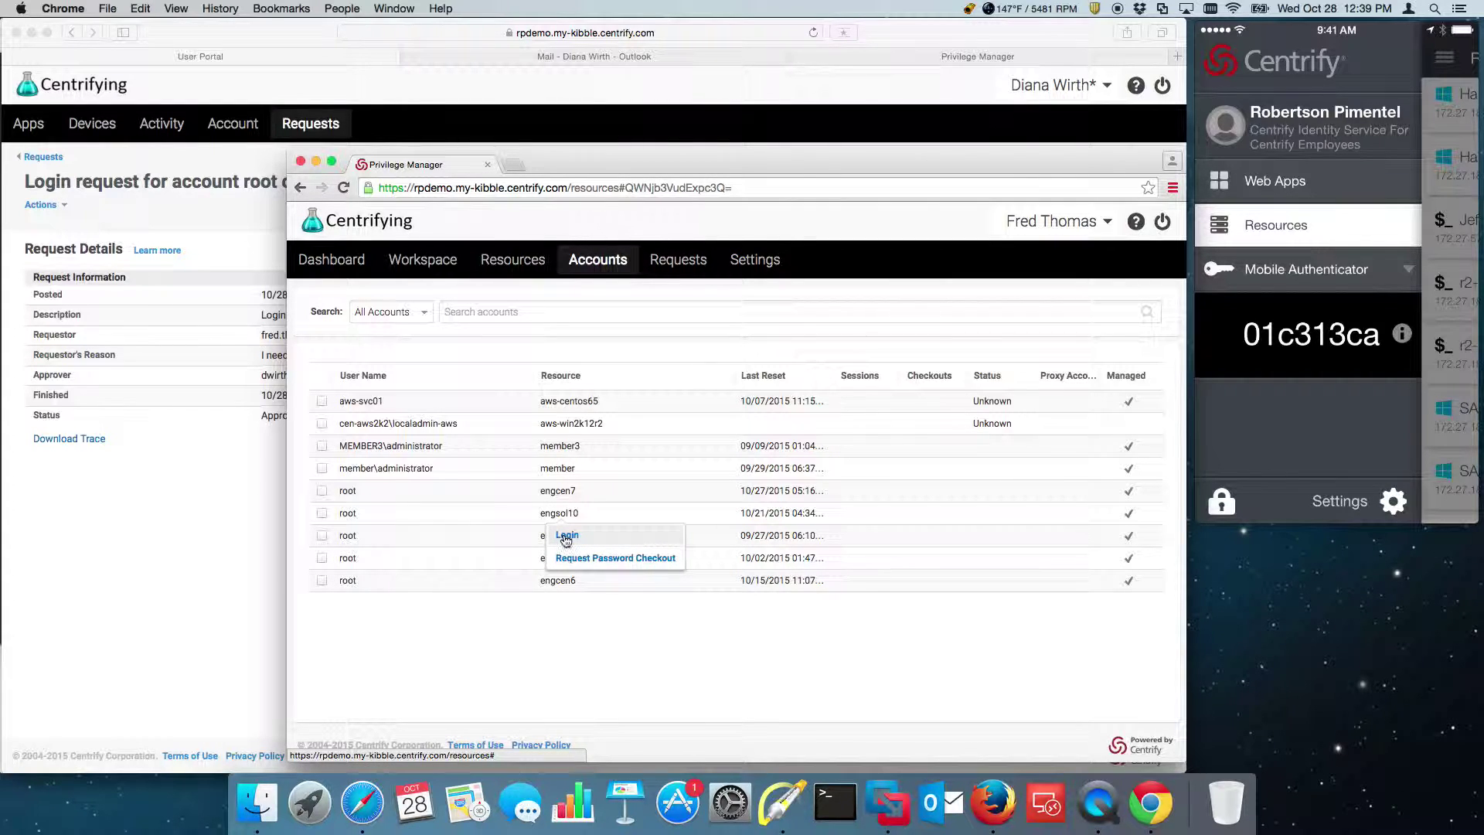
left_click(566, 536)
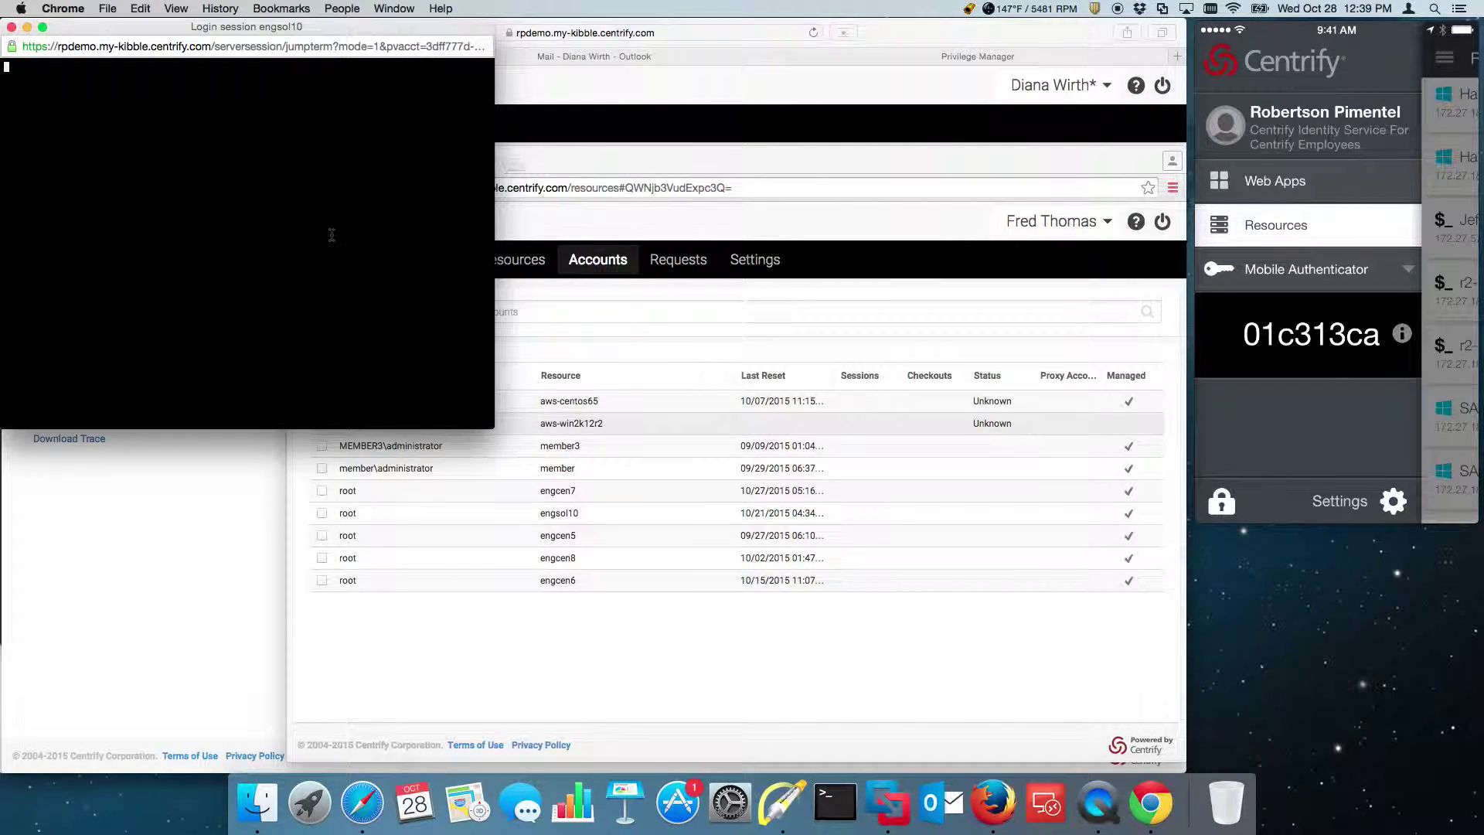
Run id in the engsol10 login session and move the session window aside
type("id")
key("Return")
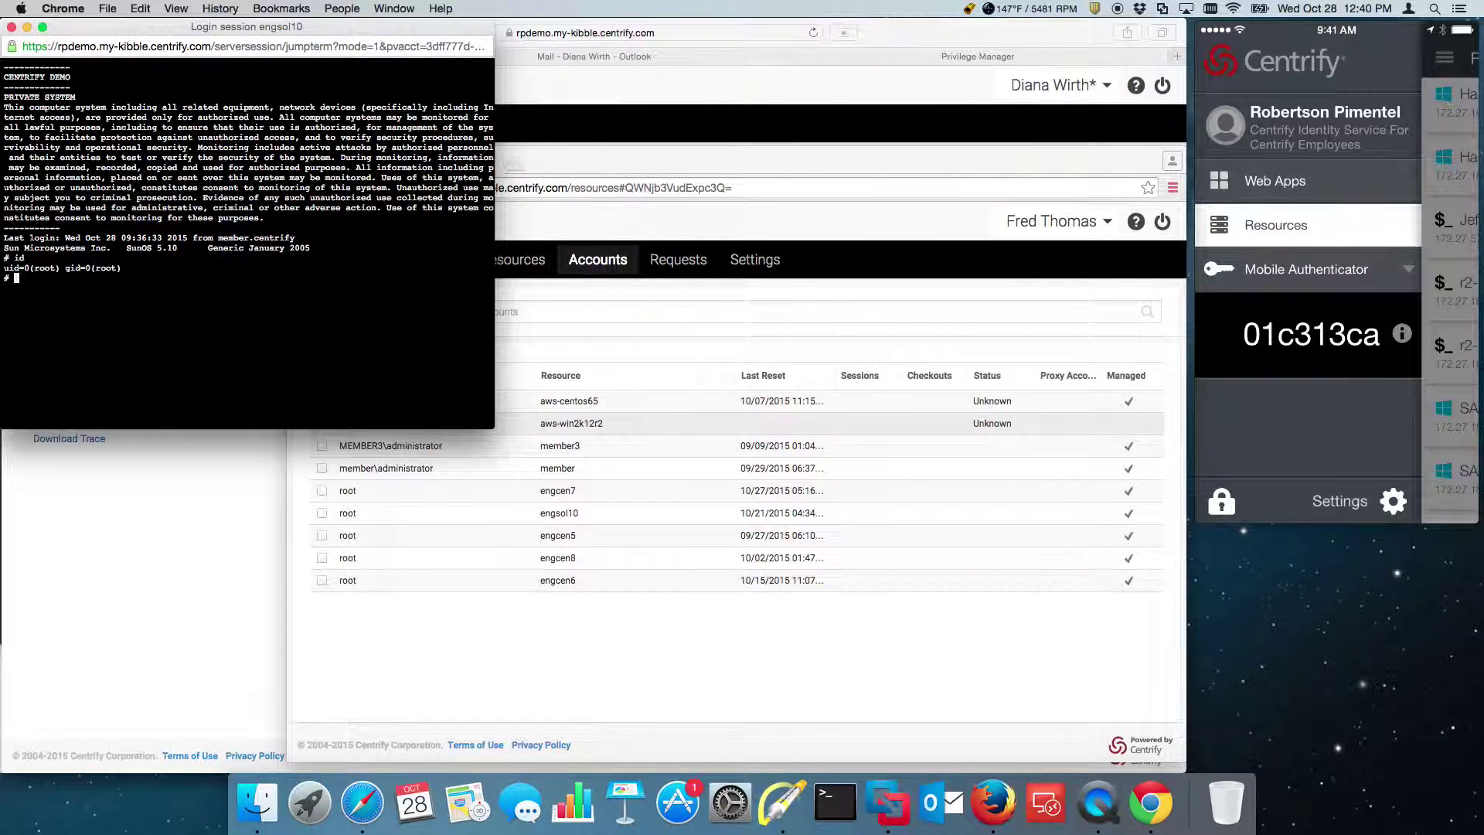
left_click_drag(285, 28, 1244, 344)
Return to Safari and switch the approver's user portal to Privilege Manager
left_click(153, 505)
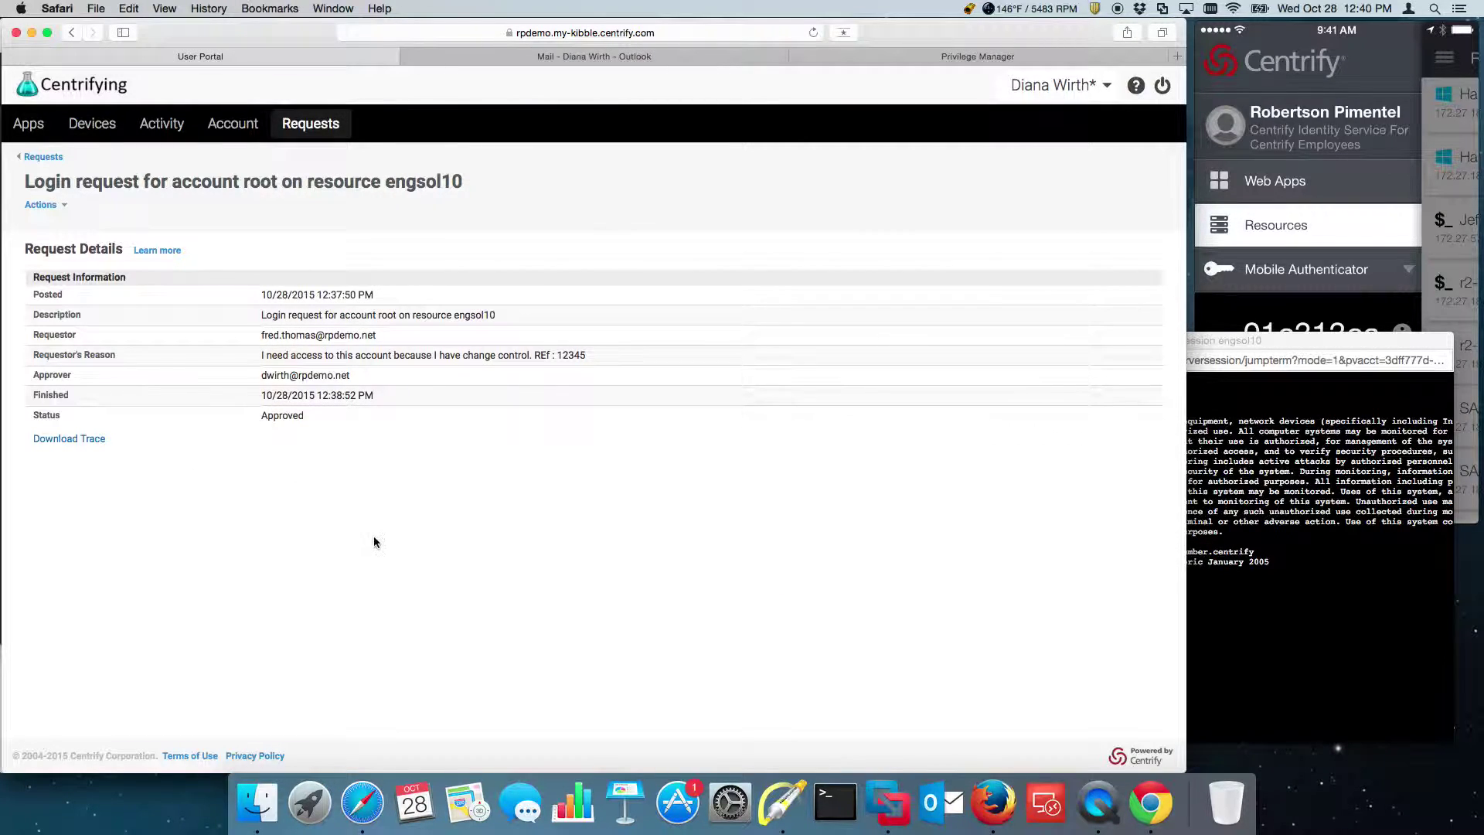
left_click(844, 57)
left_click(460, 58)
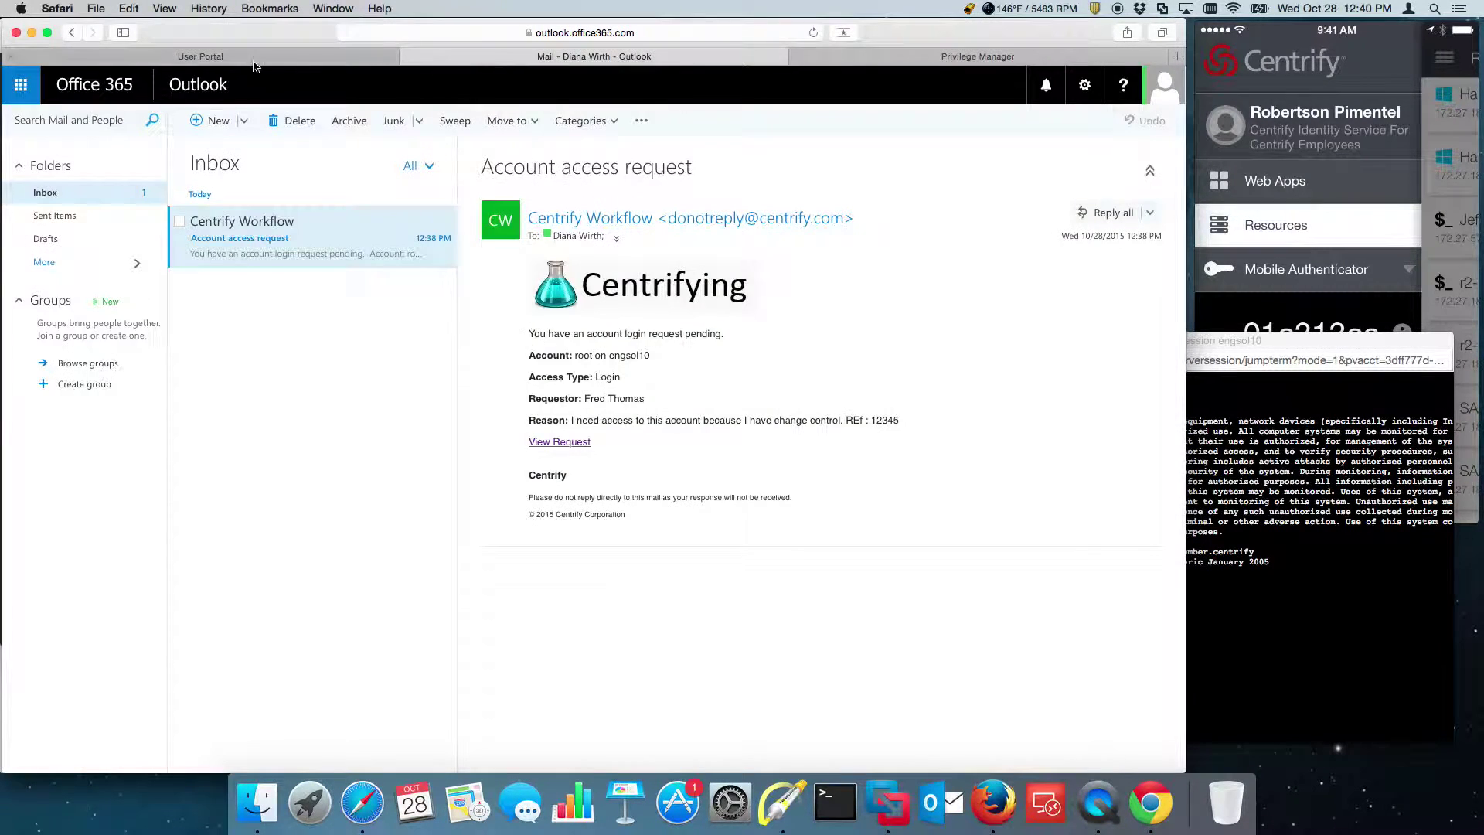
left_click(255, 58)
left_click(1071, 91)
left_click(1055, 205)
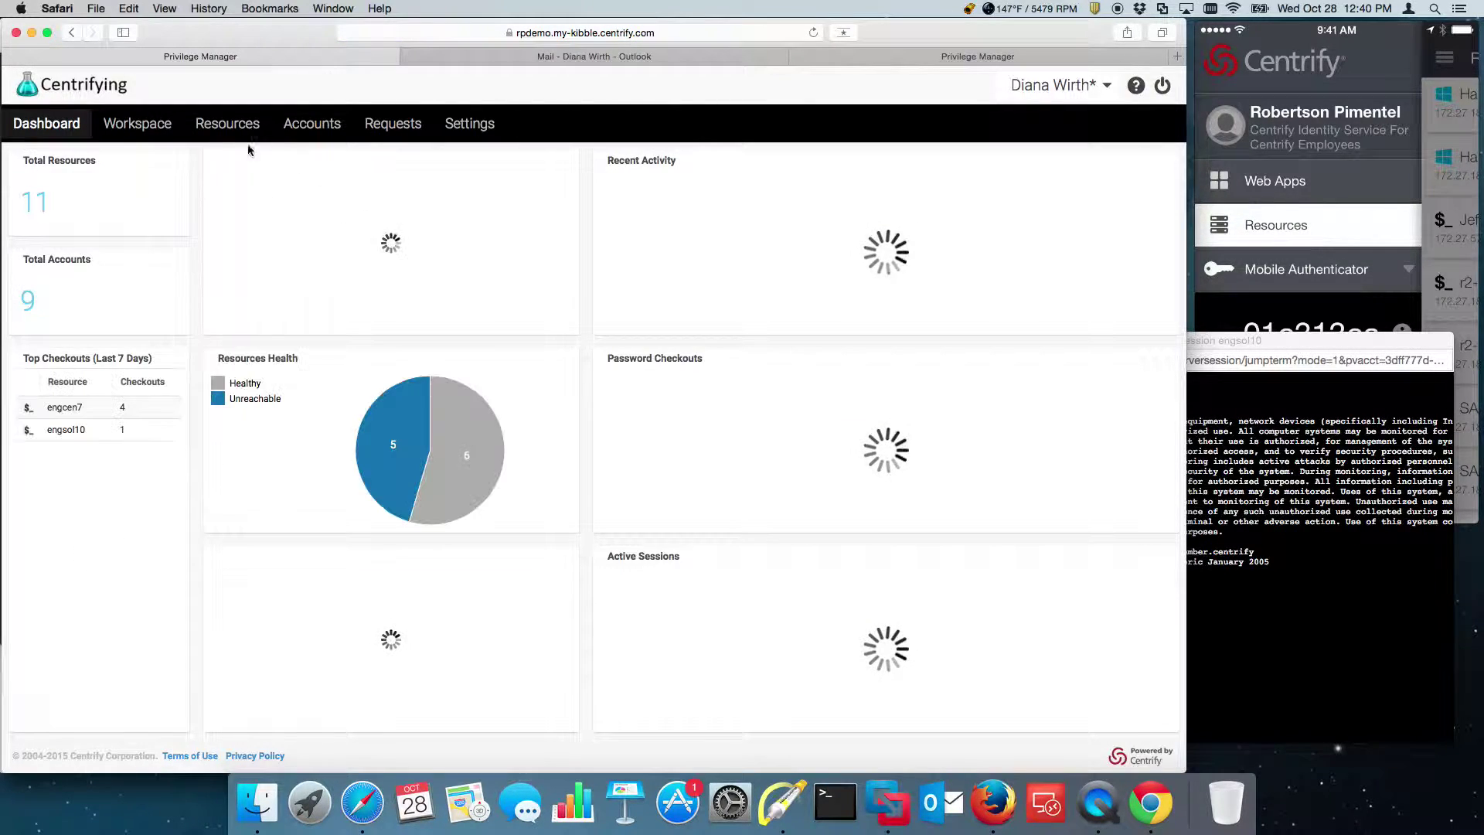
Start watching the active engsol10 session from the dashboard and place the requester's session window beside it
left_click(615, 638)
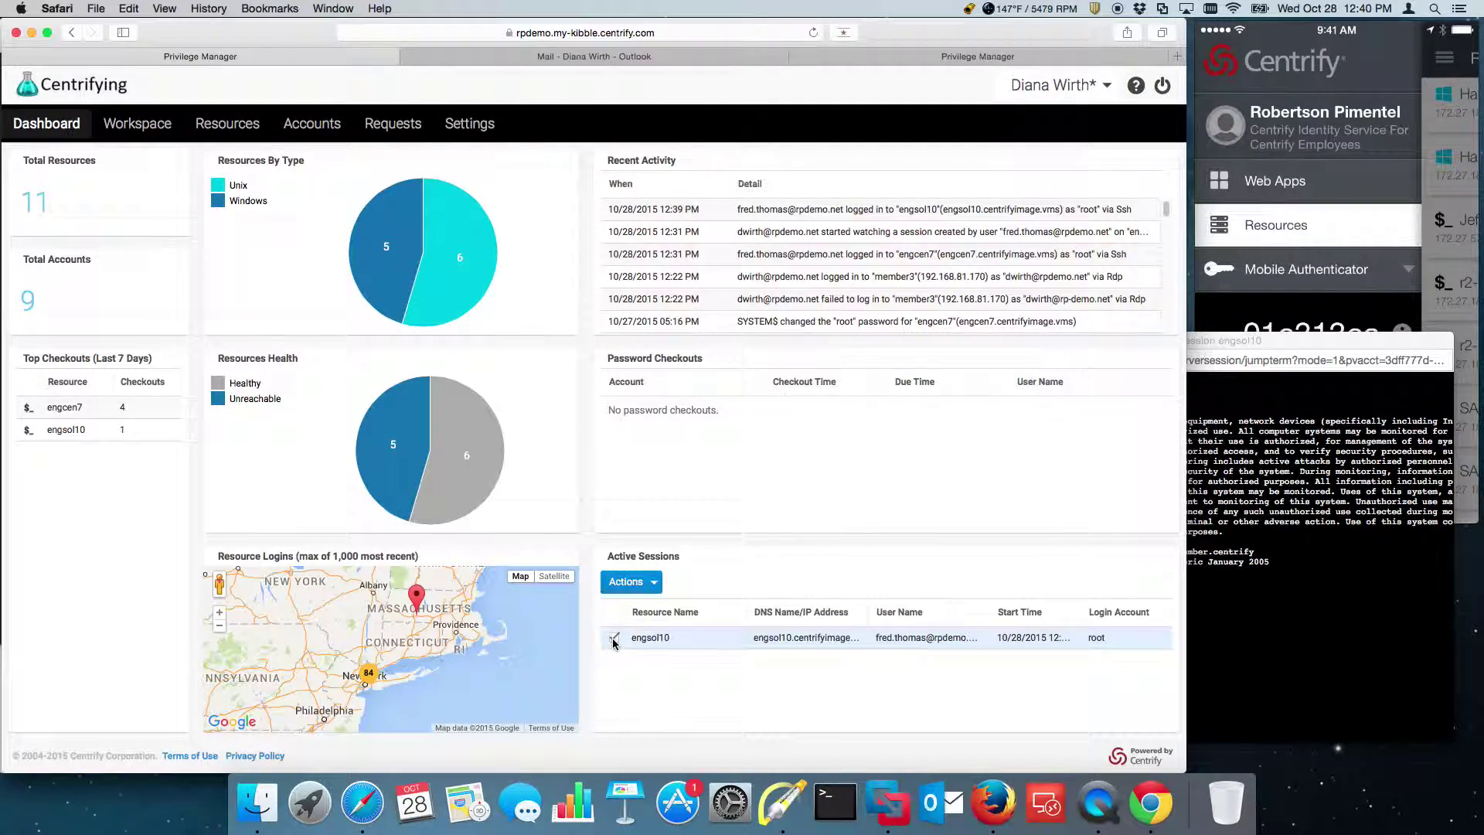
left_click(630, 582)
left_click(622, 624)
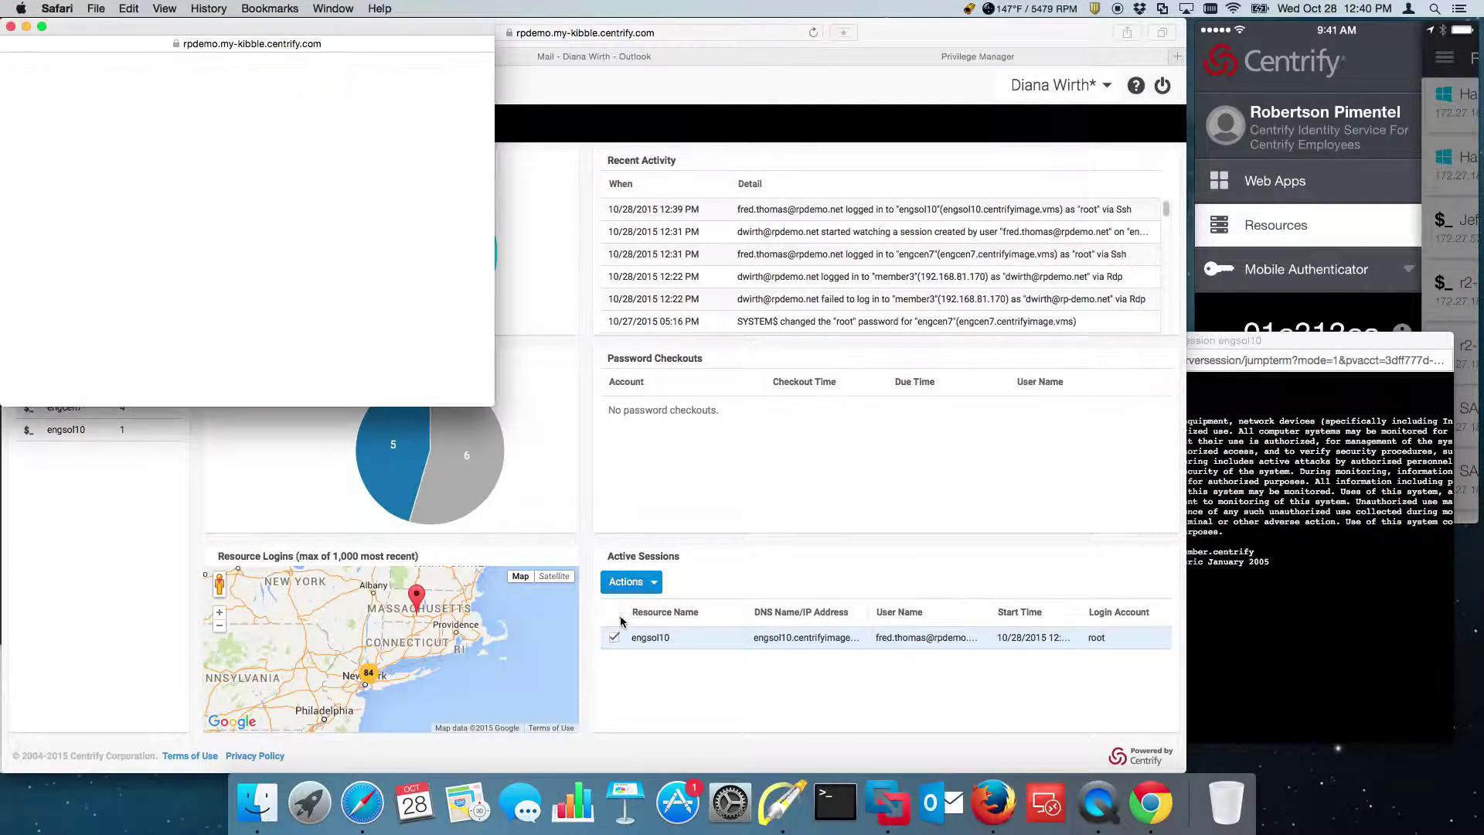
left_click_drag(1279, 347, 1130, 196)
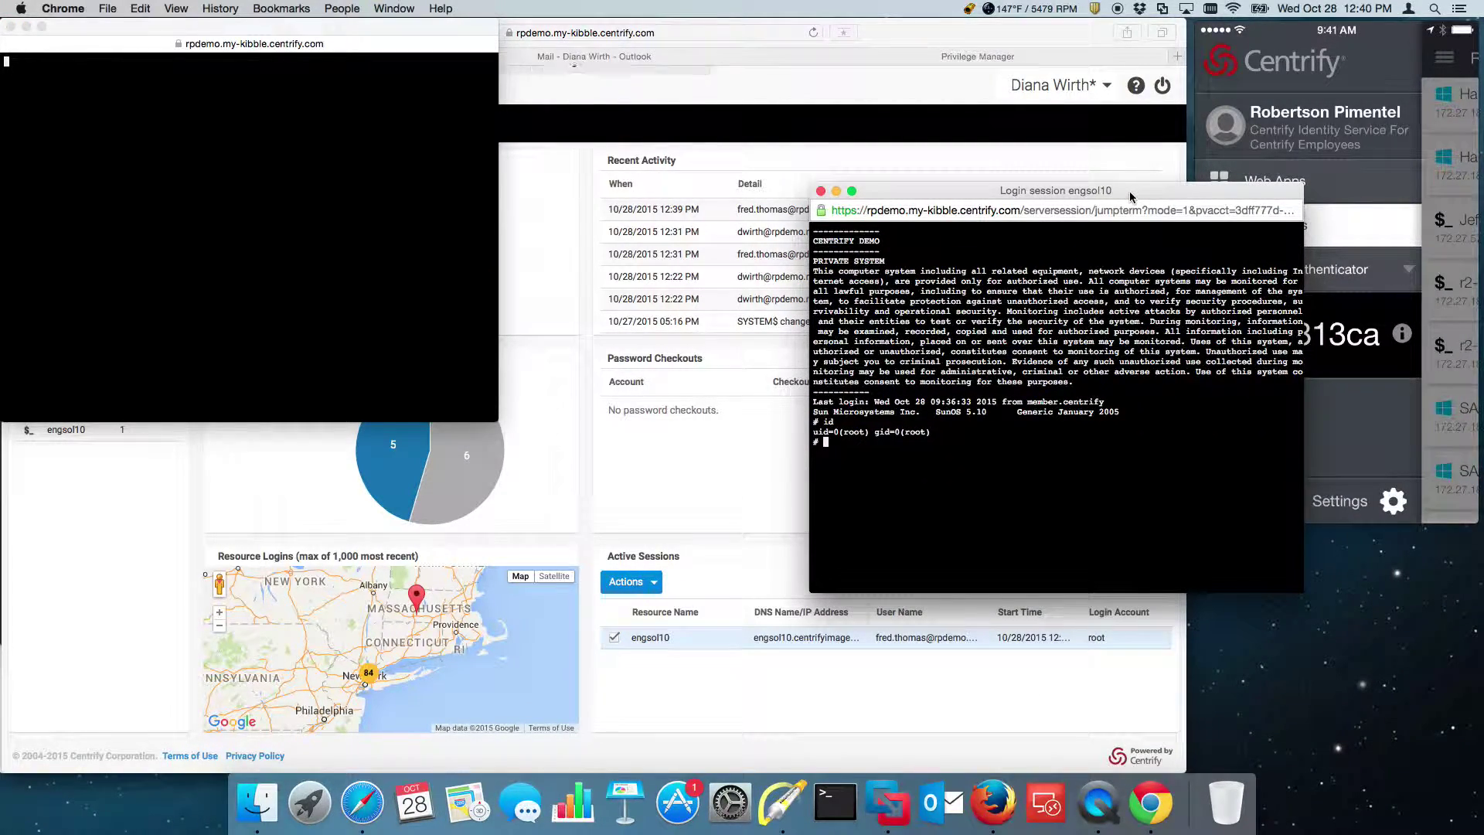
Run ls -l in the engsol10 login session, bring the watched session window forward and move it off the screen corner
type("ls -l")
key("Return")
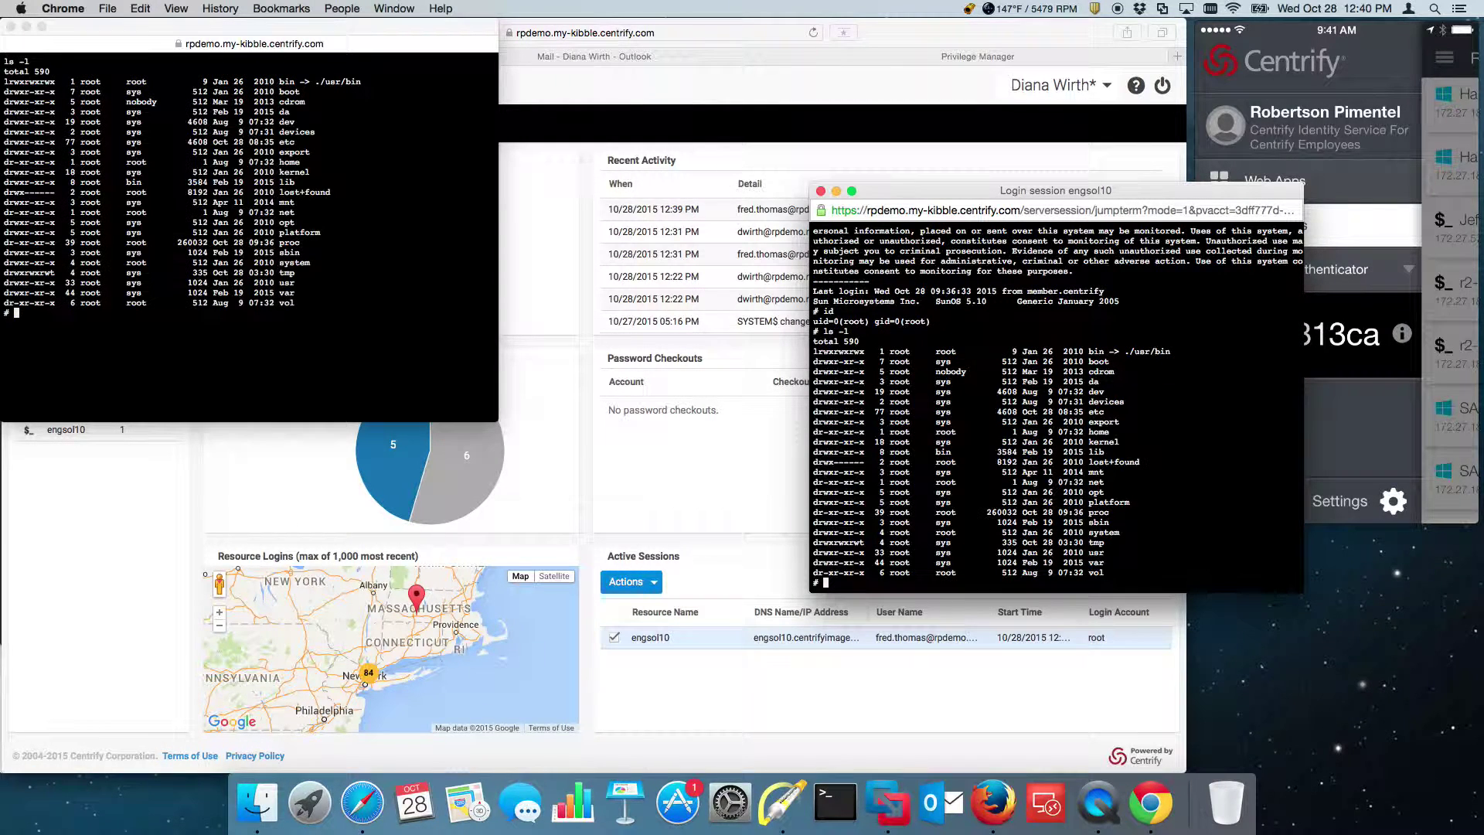
left_click(512, 203)
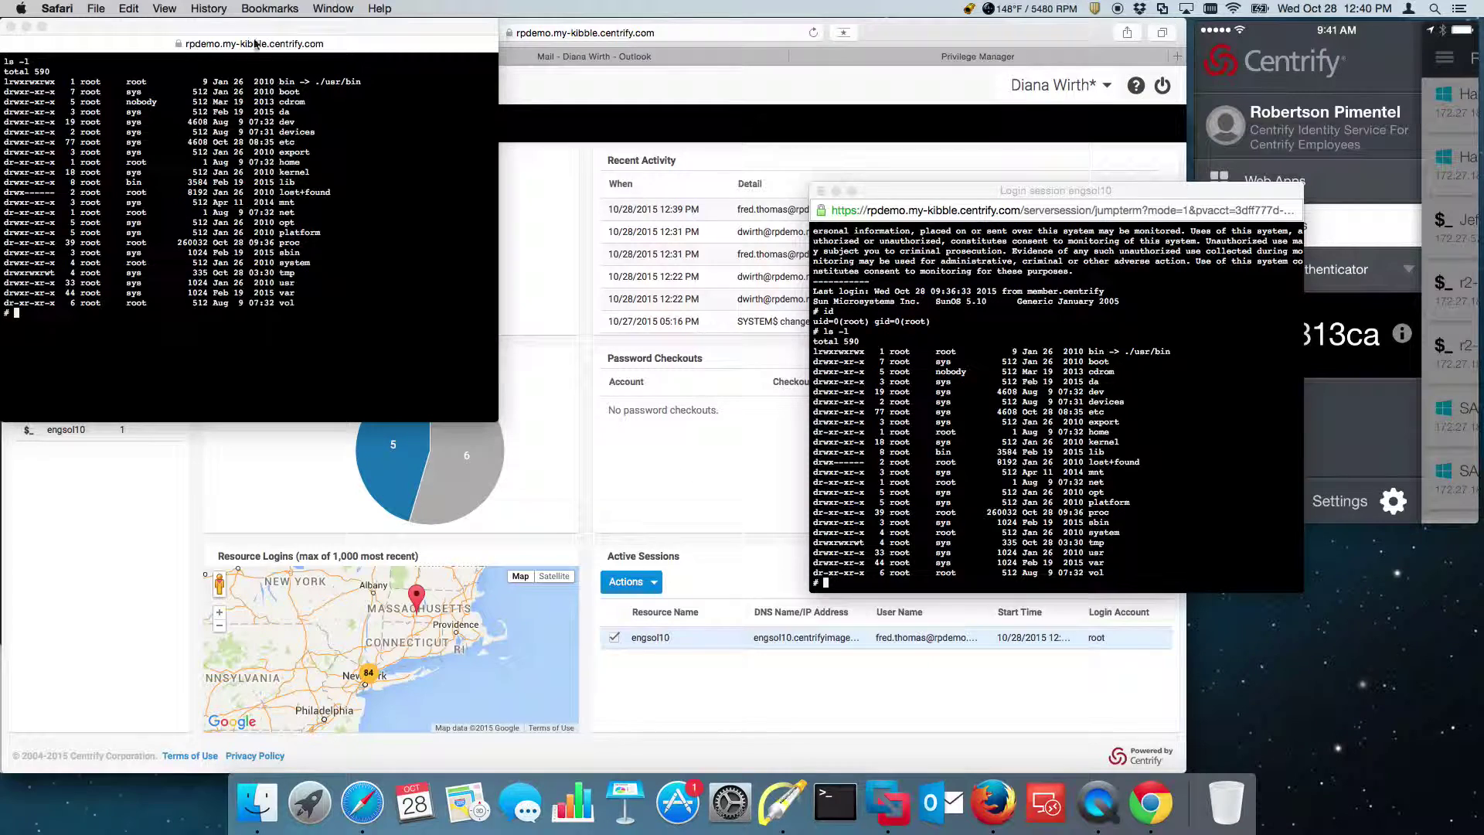
left_click_drag(235, 29, 337, 48)
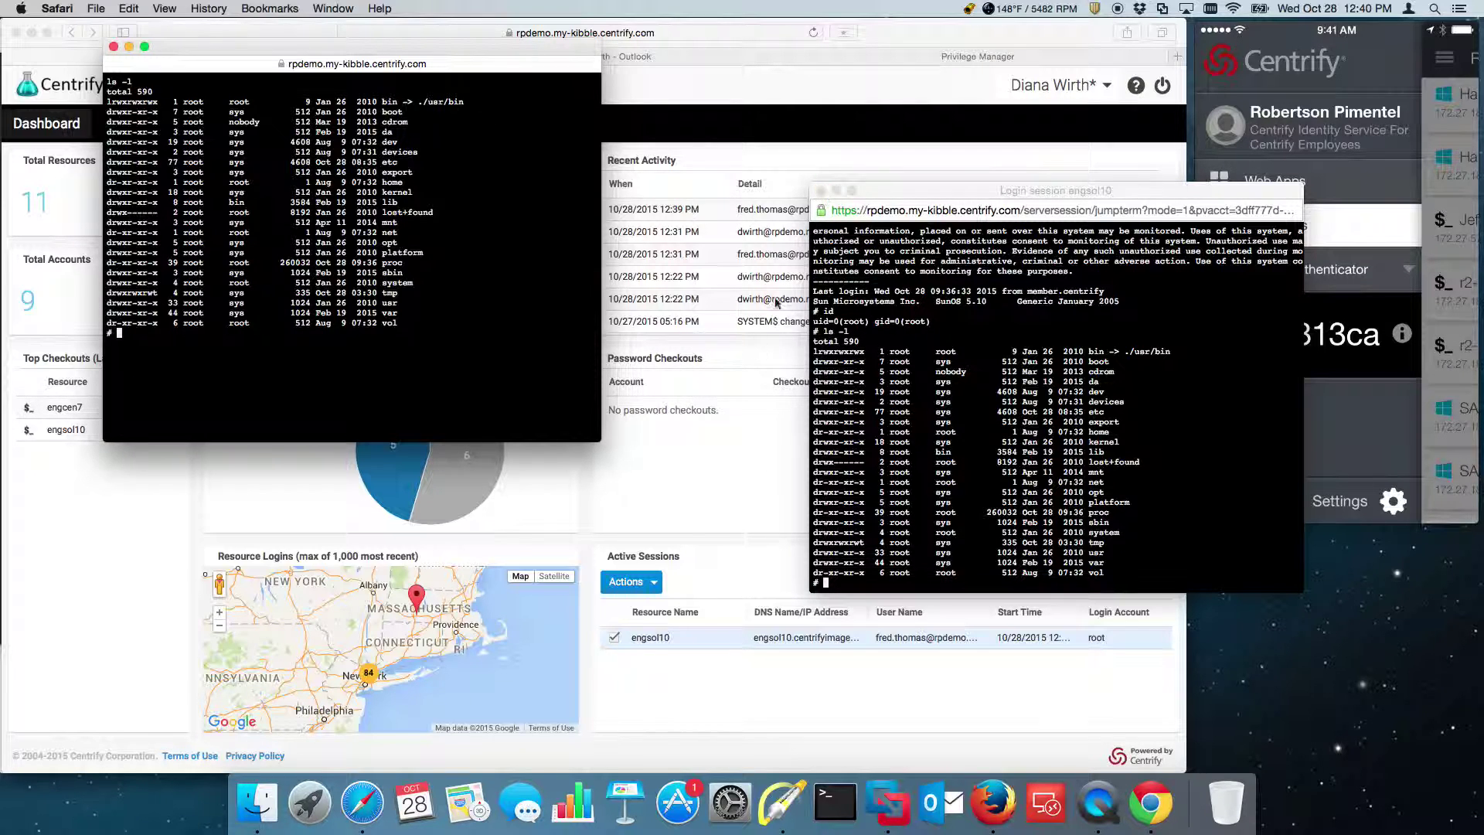
Close the watch window, terminate the active engsol10 session from the approver's dashboard, and dismiss the requester's session-closed notice
left_click(114, 47)
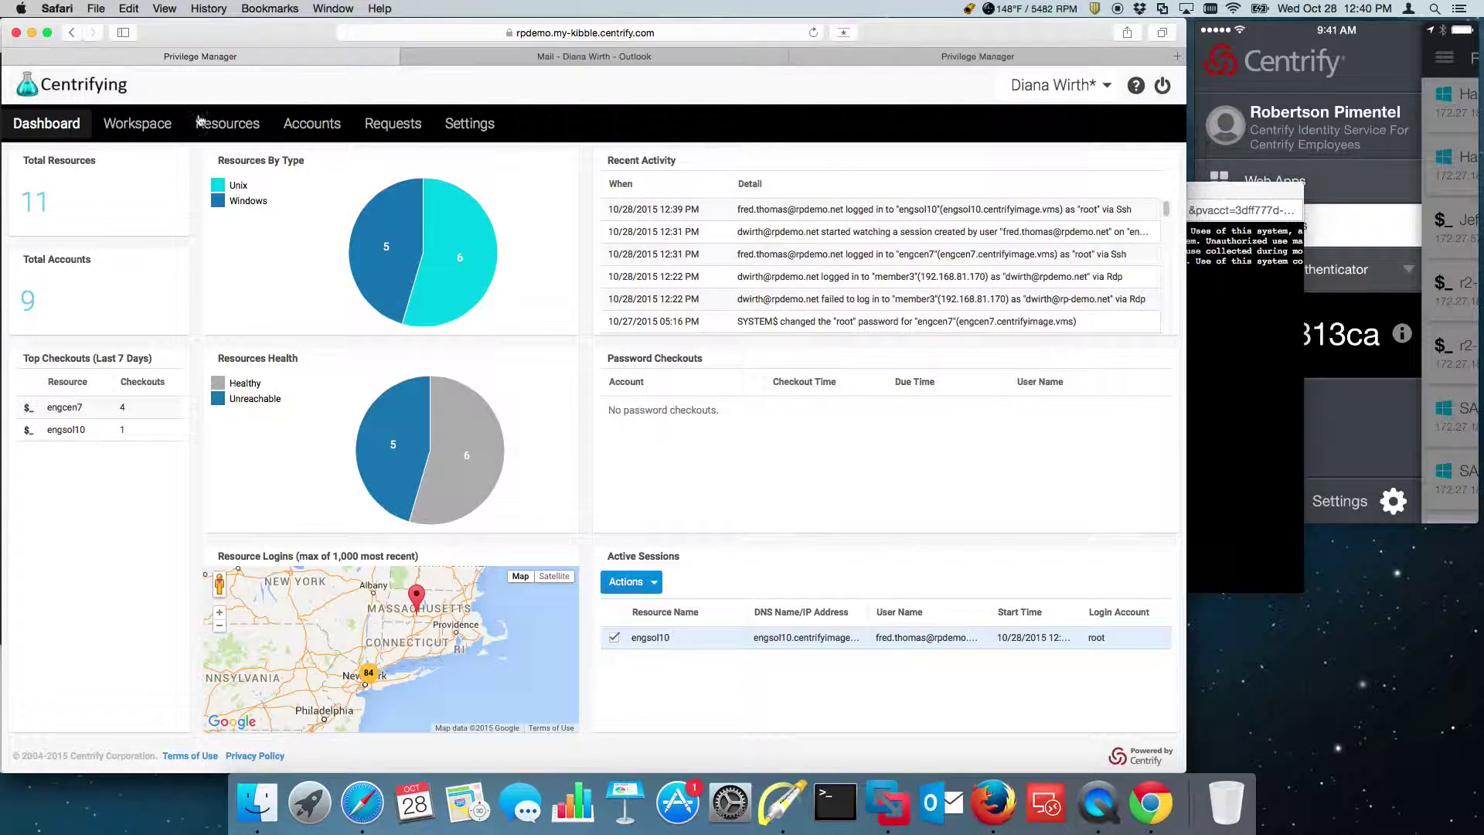
left_click(655, 582)
left_click(672, 639)
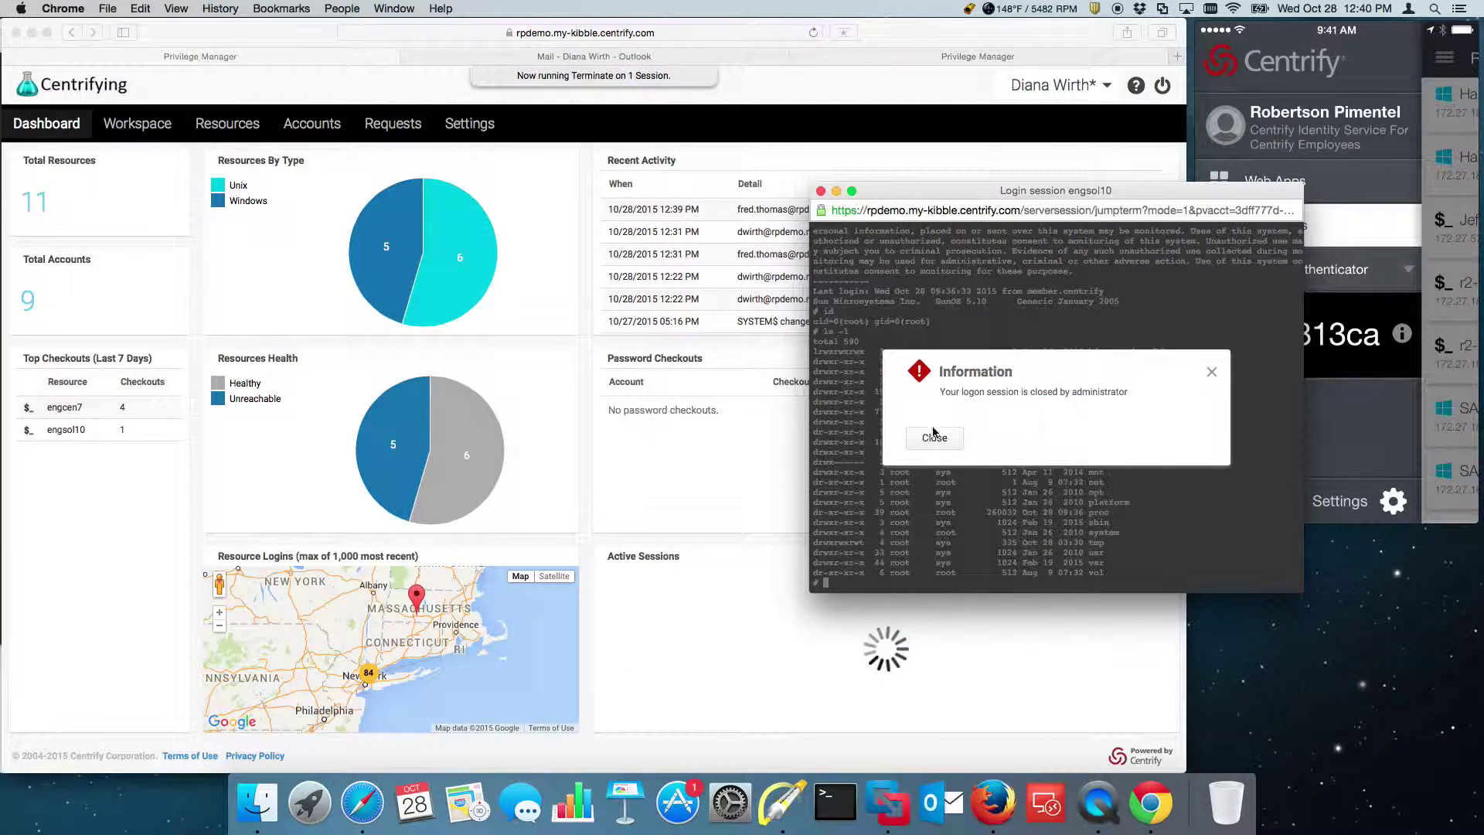
left_click(921, 440)
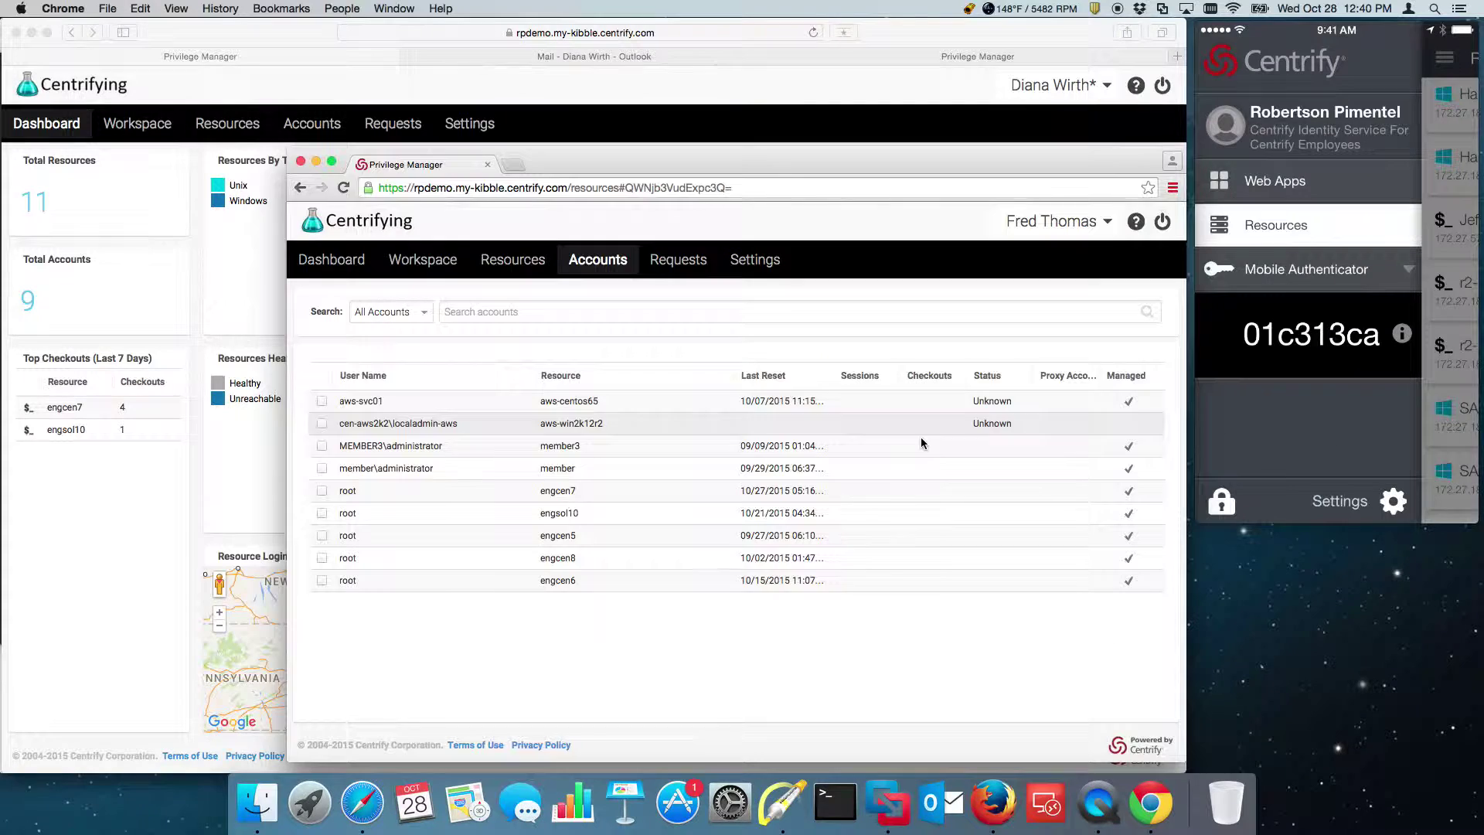
left_click(85, 557)
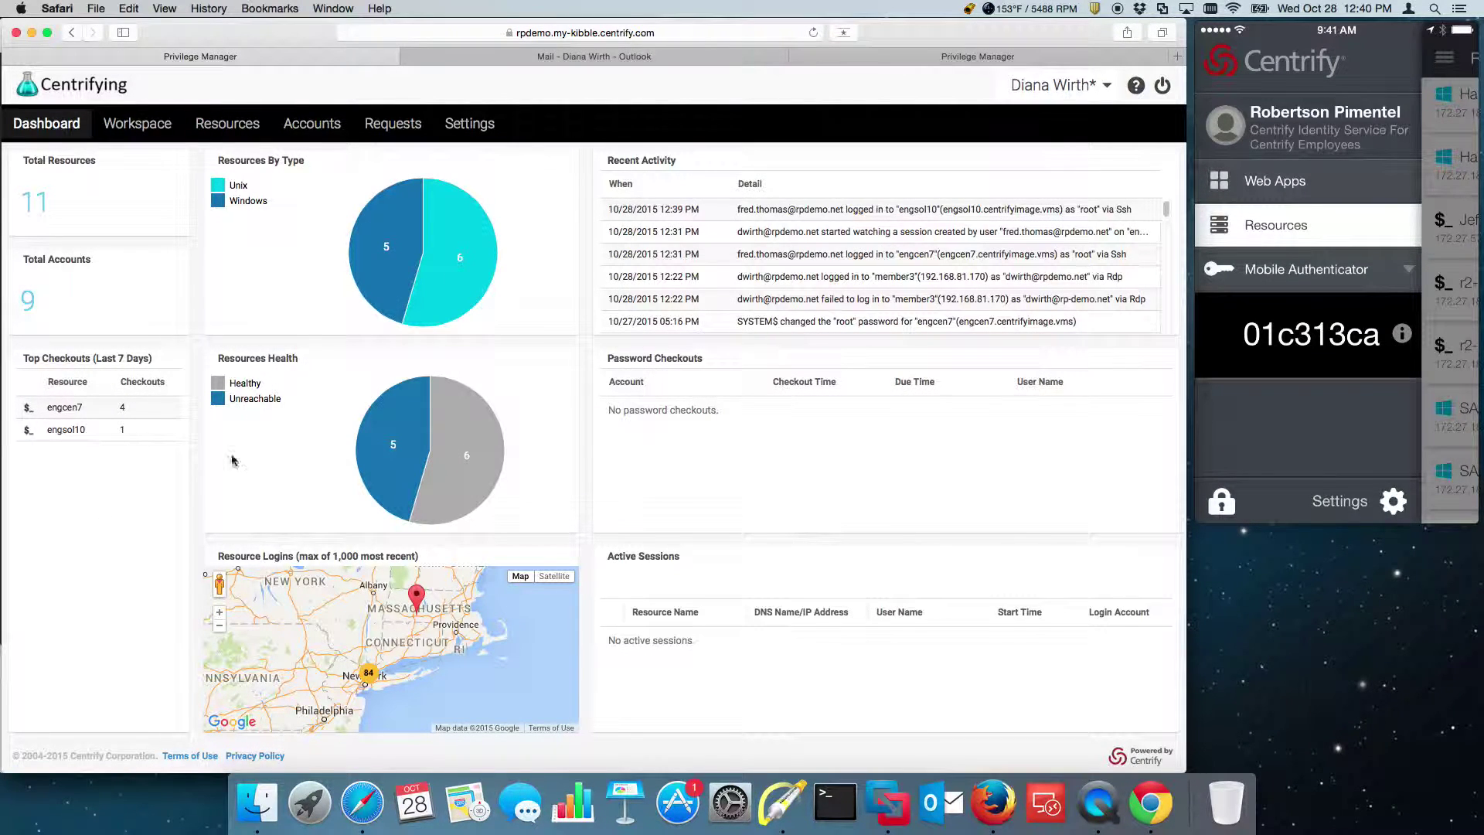
View the DirectAudit settings in the approver's Privilege Manager
left_click(885, 58)
left_click(233, 60)
left_click(471, 125)
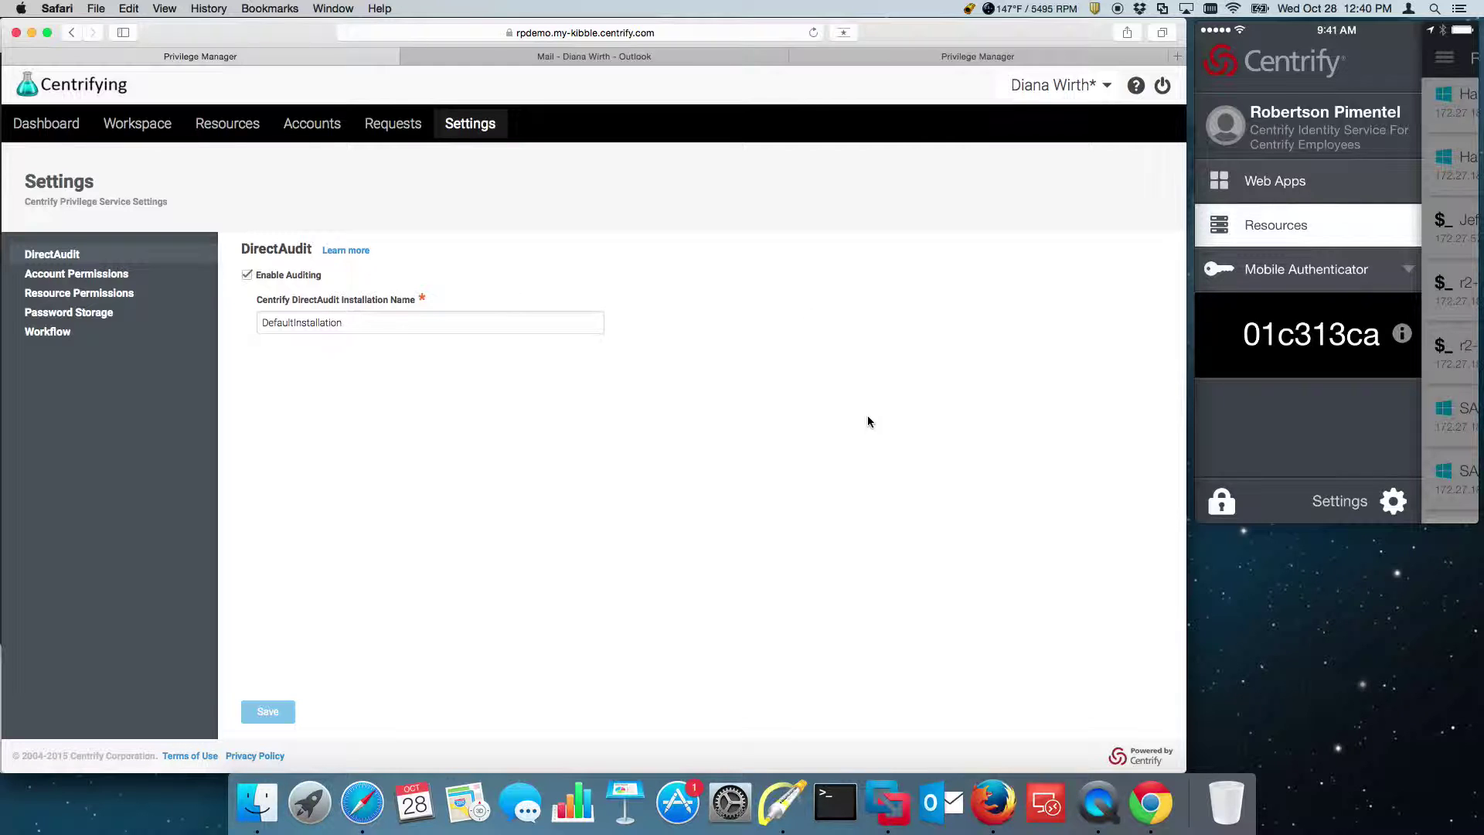
Switch both the requester's Chrome session and the approver's Safari session from Privilege Manager to the User Portal
left_click(1151, 804)
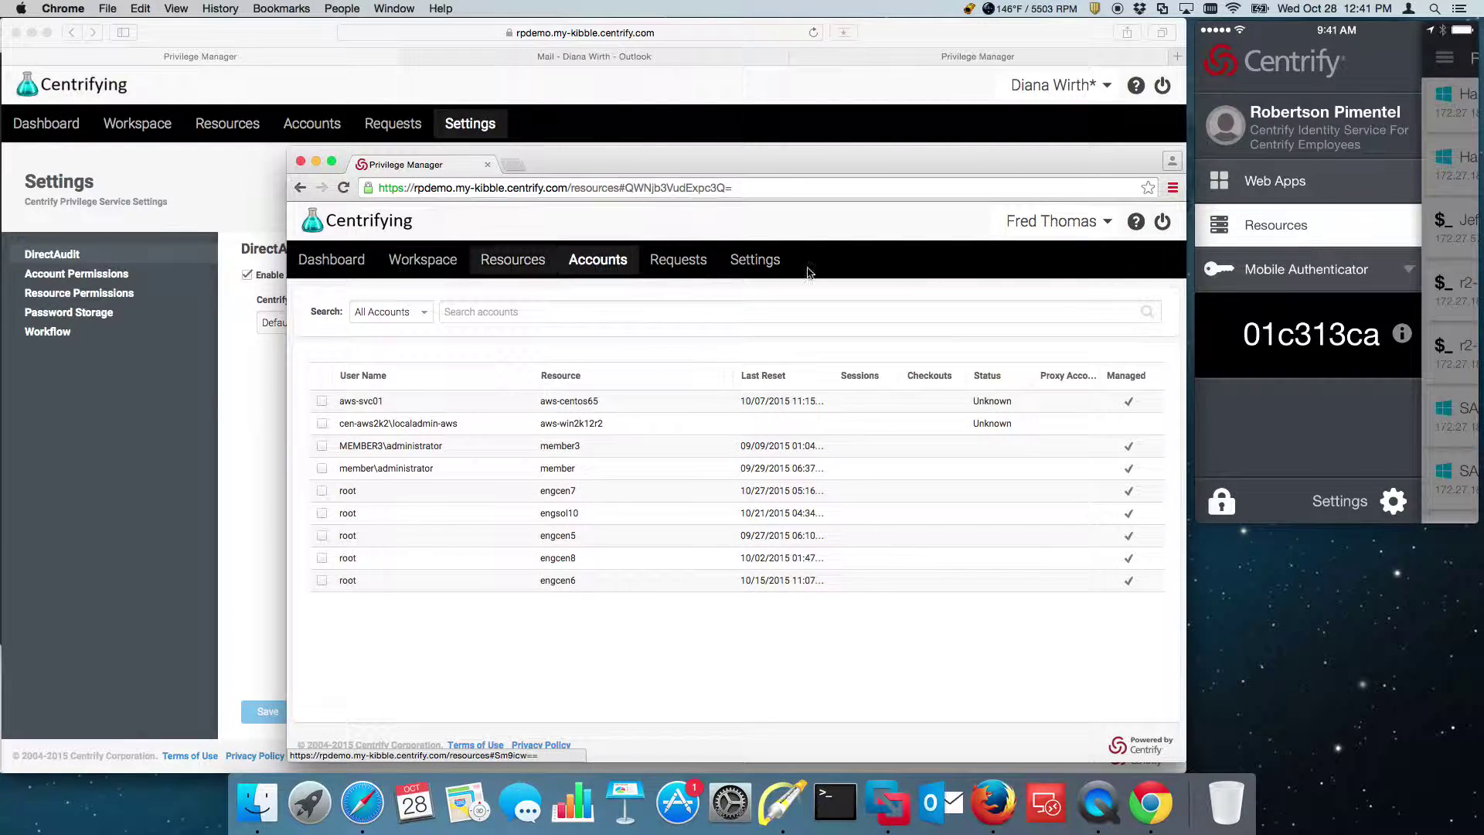
left_click(1088, 221)
left_click(1045, 295)
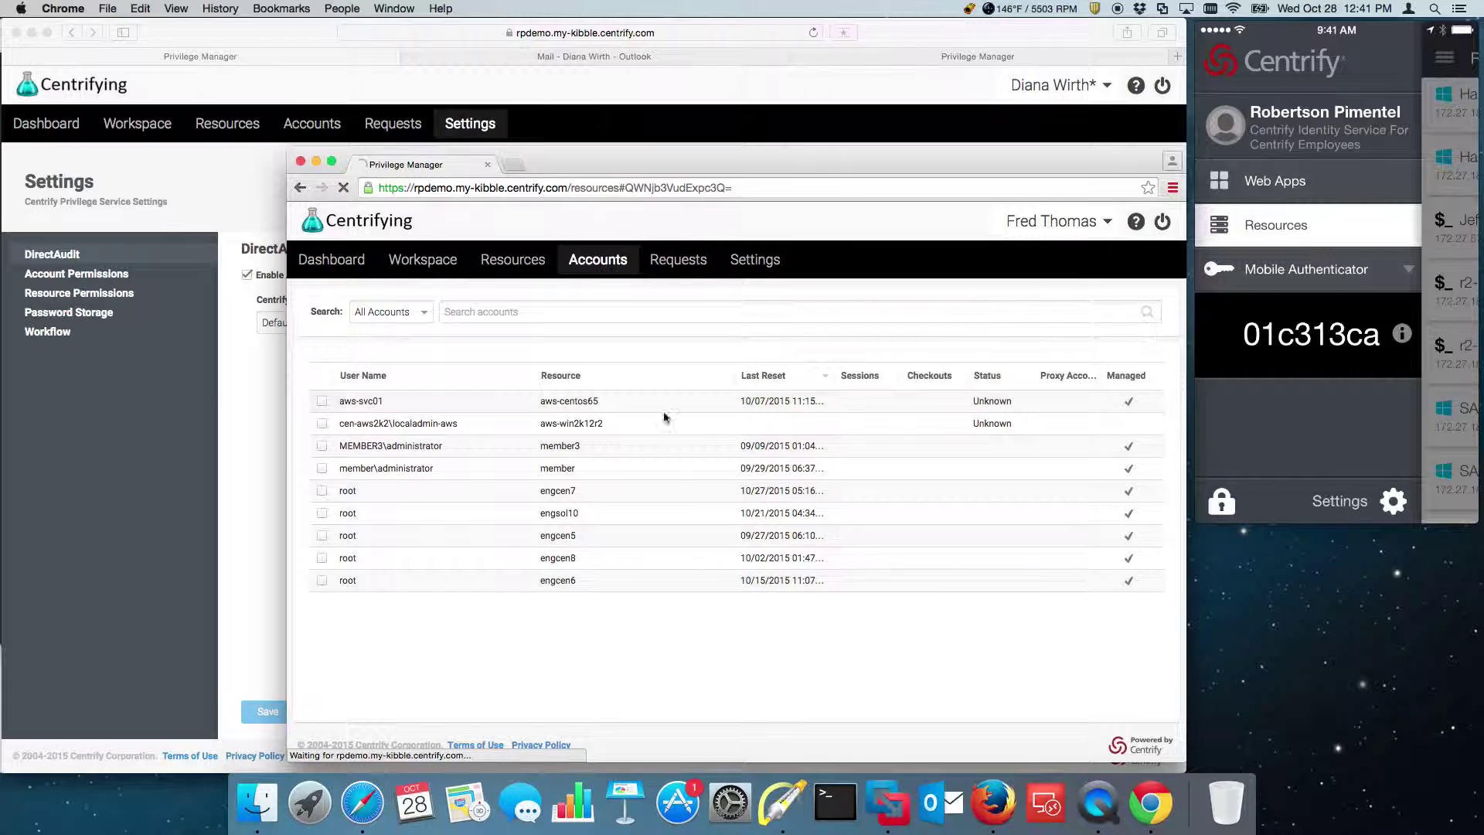
left_click(214, 62)
left_click(1059, 85)
left_click(1049, 183)
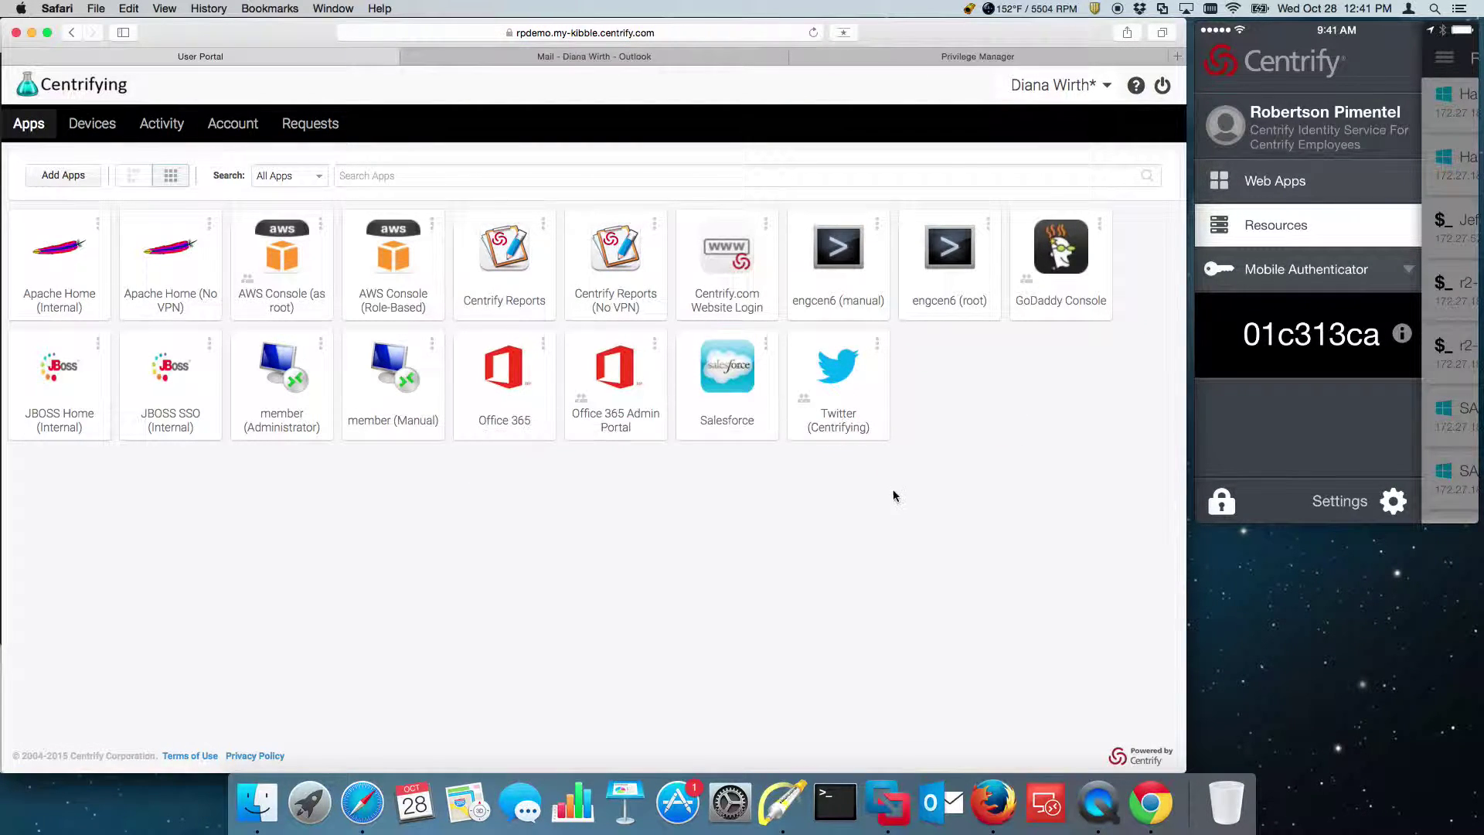
In Chrome, request Twitter (Centrifying) from the App Catalog with the purpose "I need access to this app because I want to tweet on behalf of Centrifying"
left_click(1151, 804)
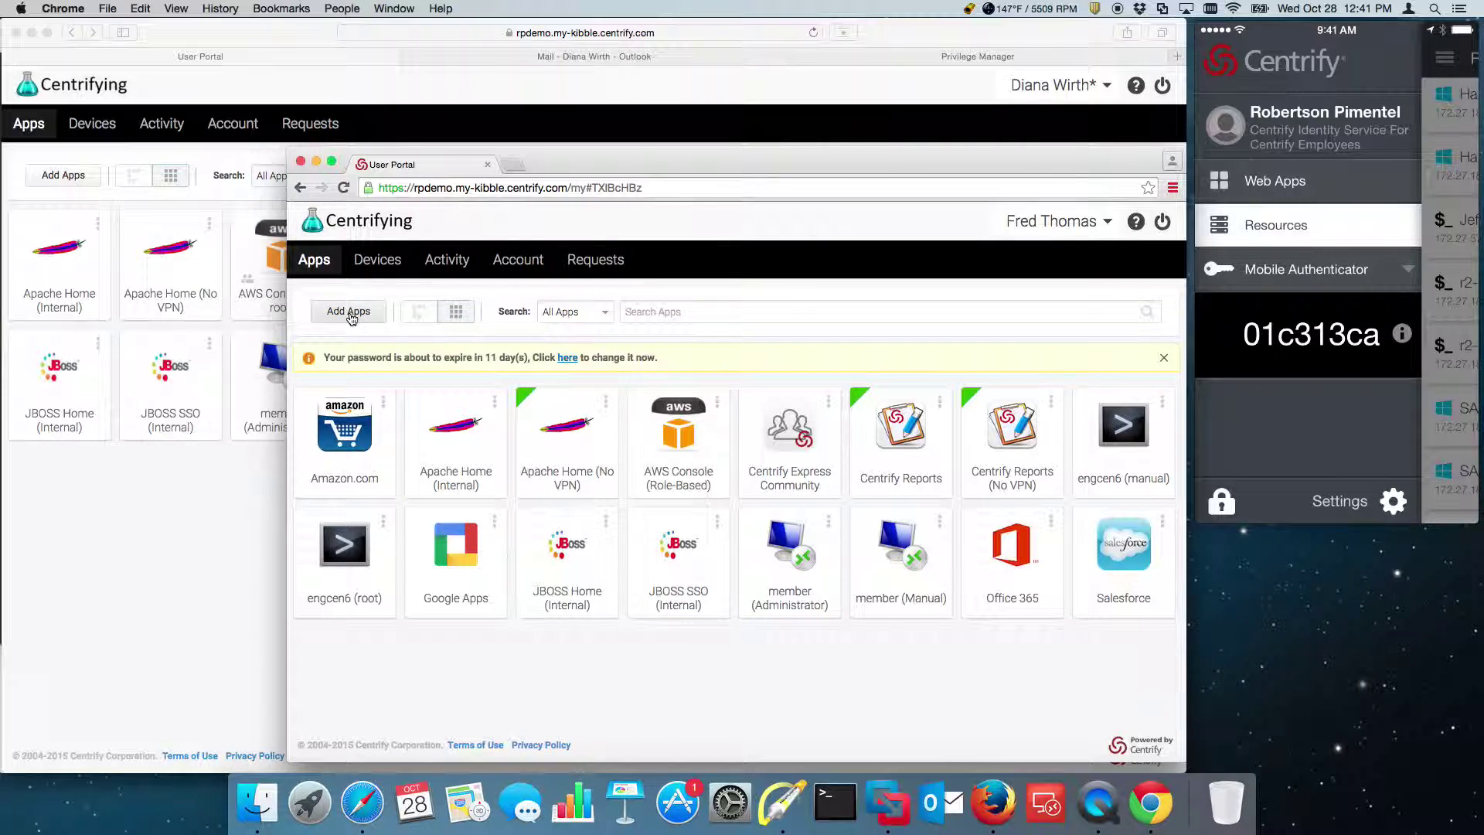
left_click(350, 312)
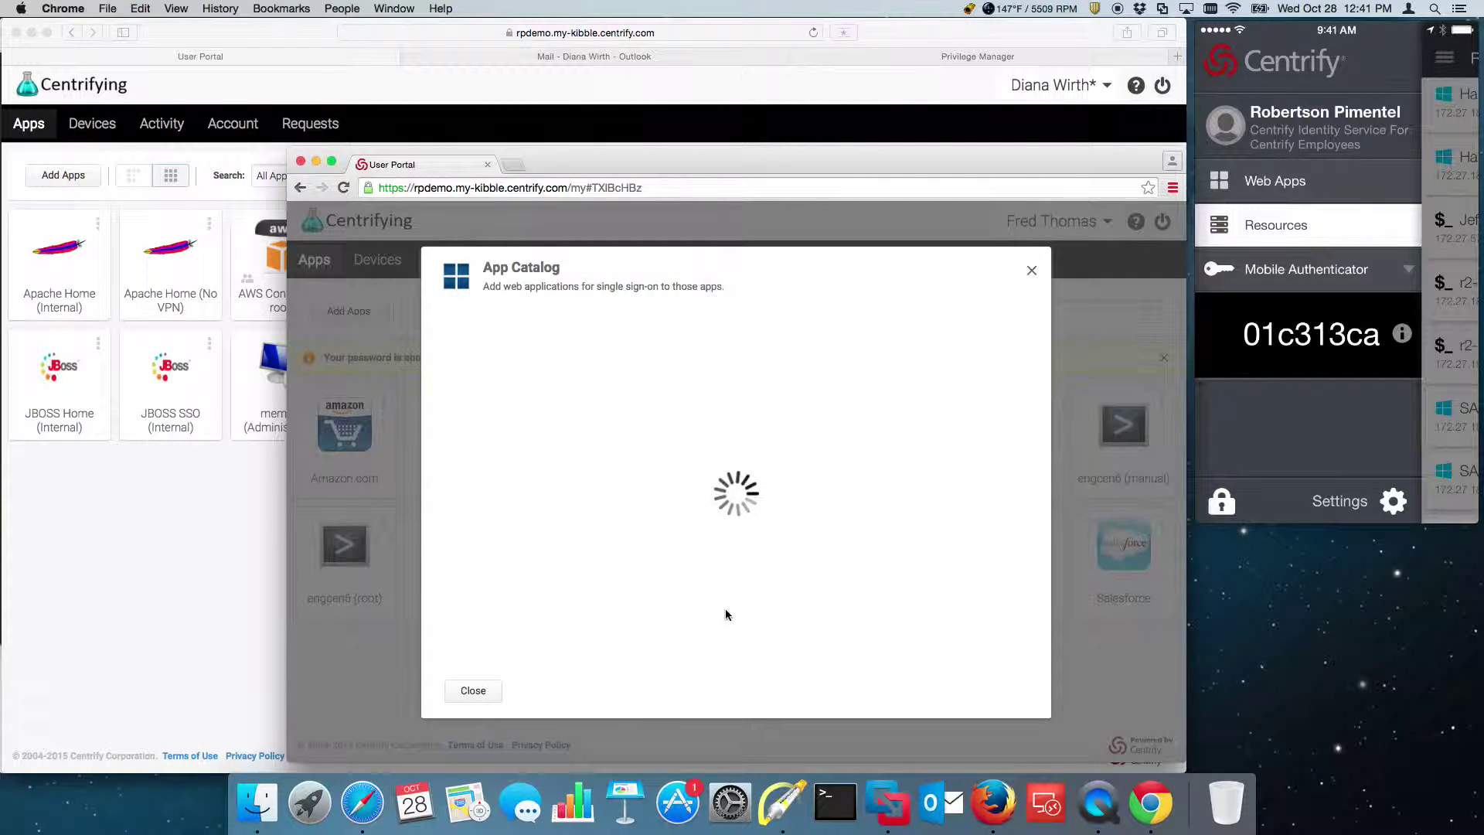
type("twitter")
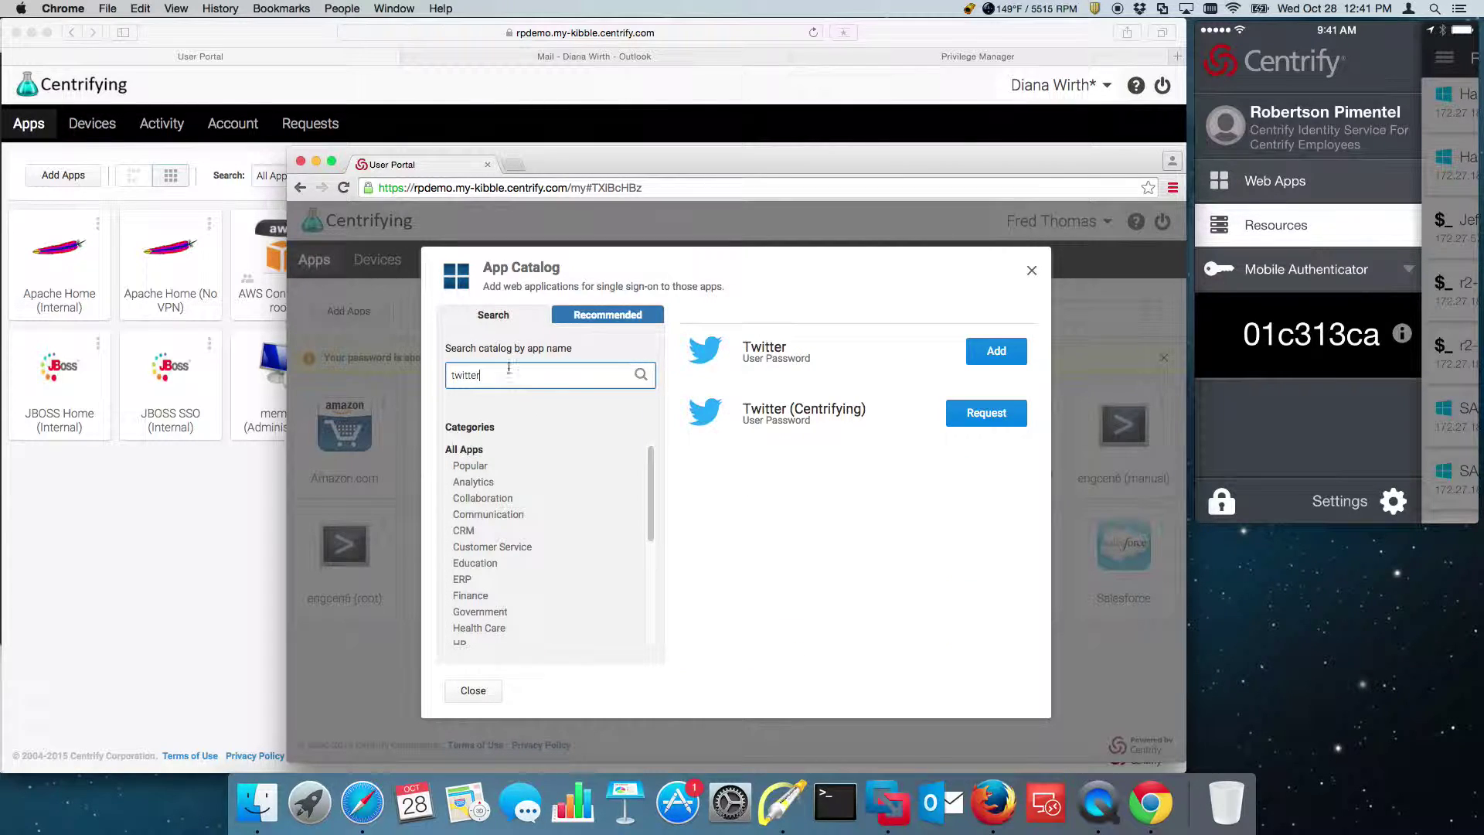
left_click(993, 413)
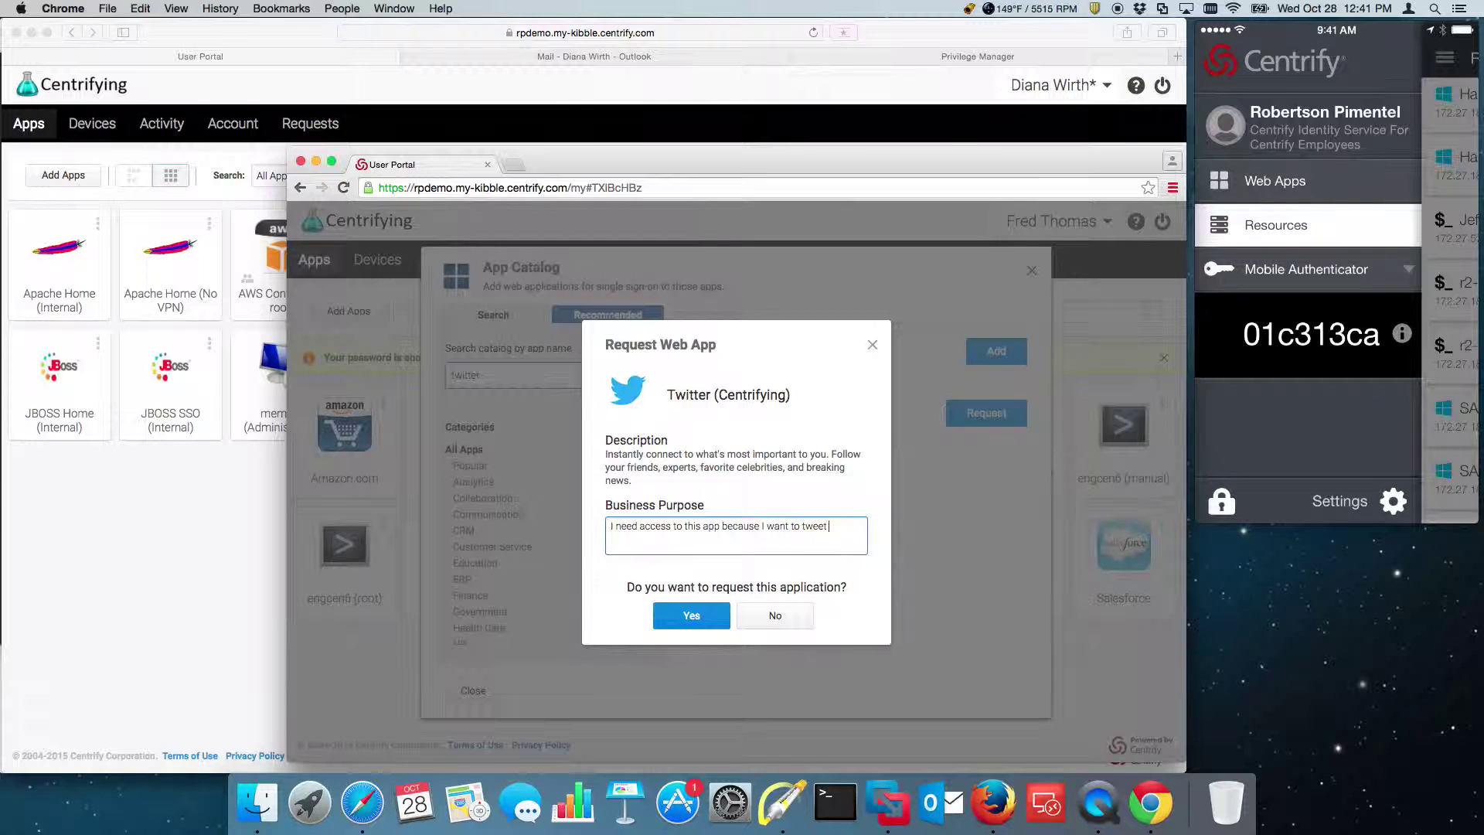
type("ehalf of Centrifying")
left_click(703, 615)
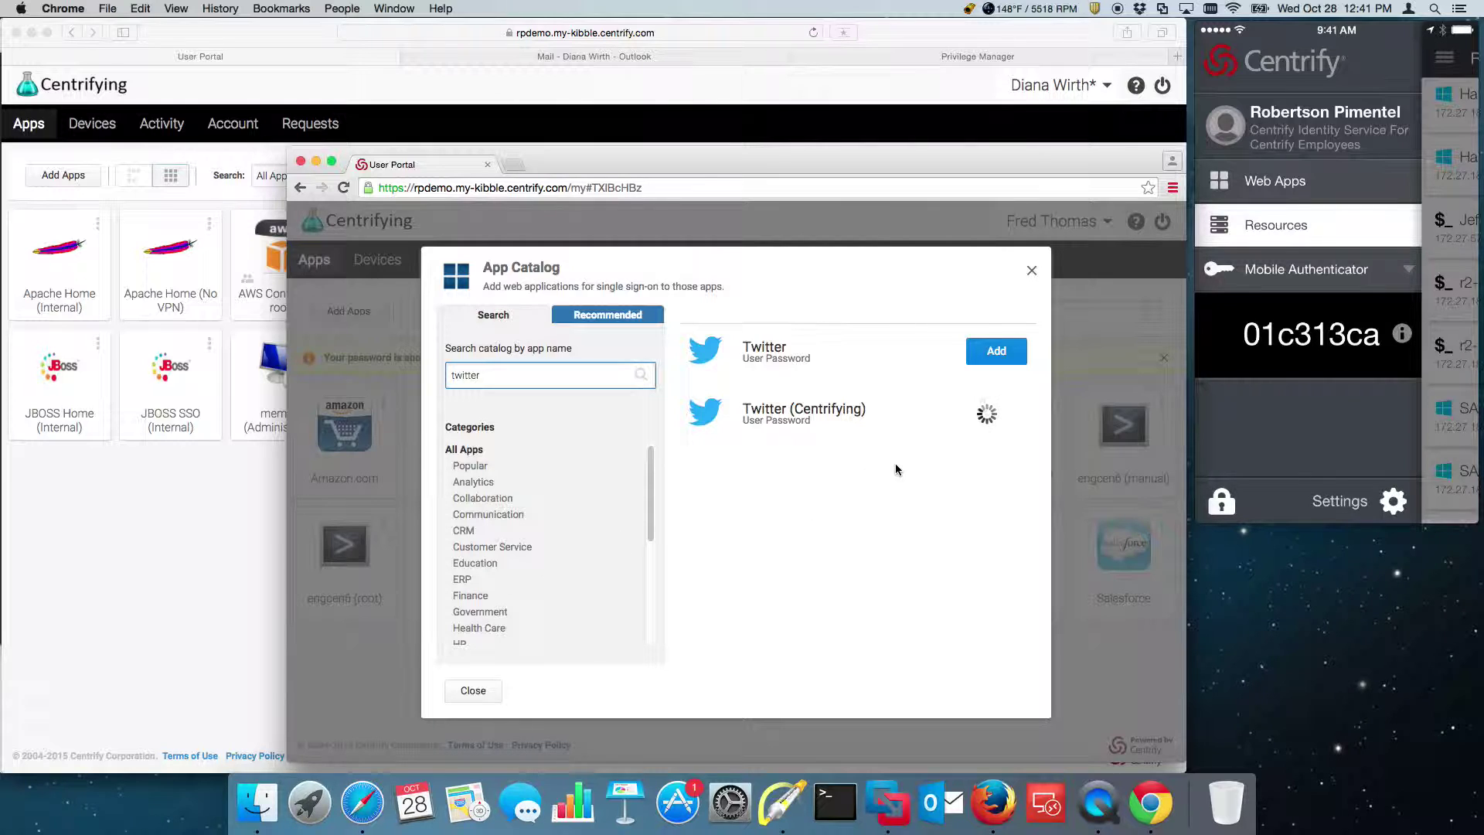
Switch to Safari and approve the pending Twitter (Centrifying) application access request from the approver's Requests list
left_click(219, 521)
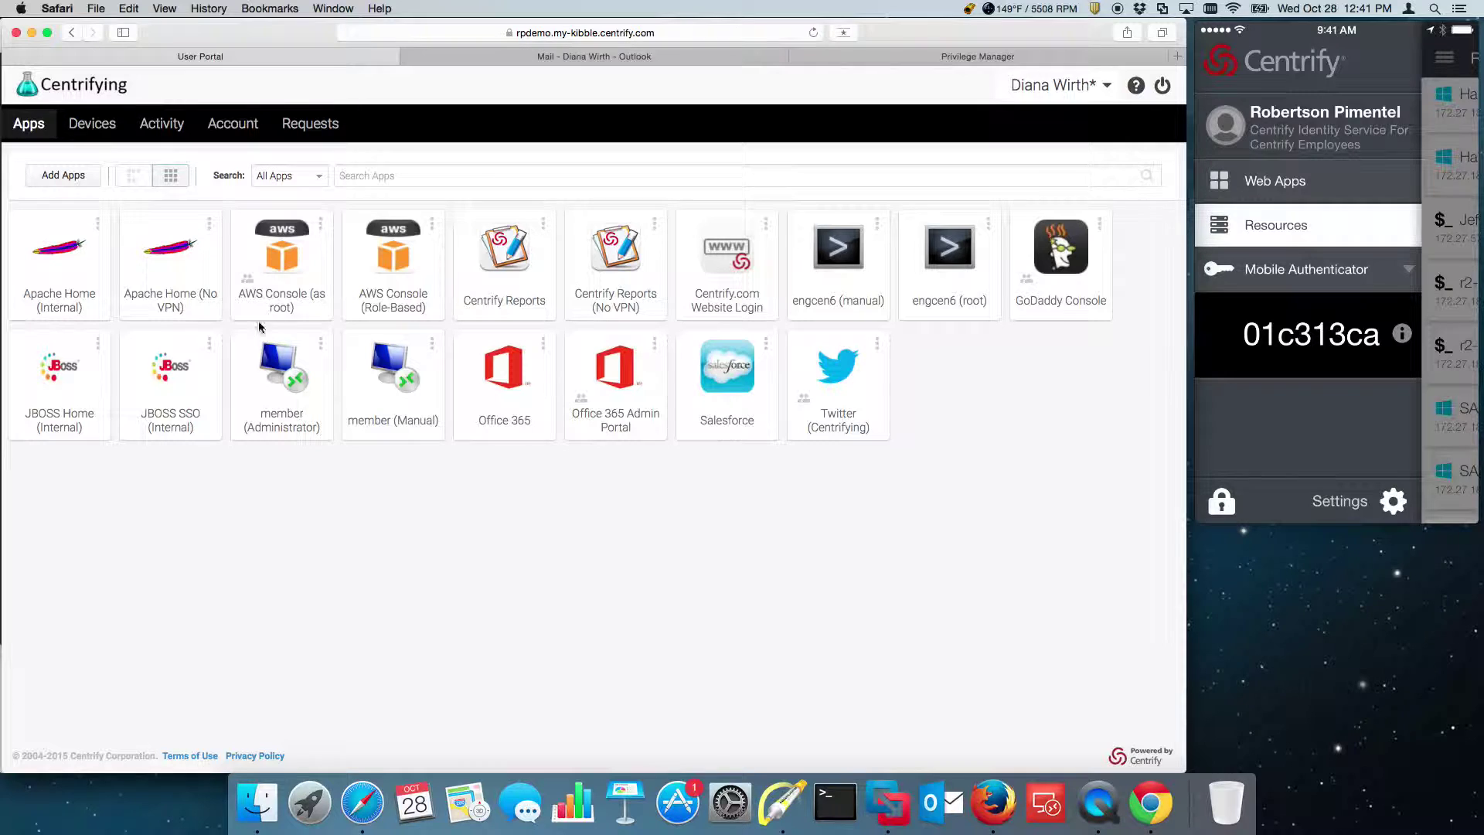
left_click(310, 123)
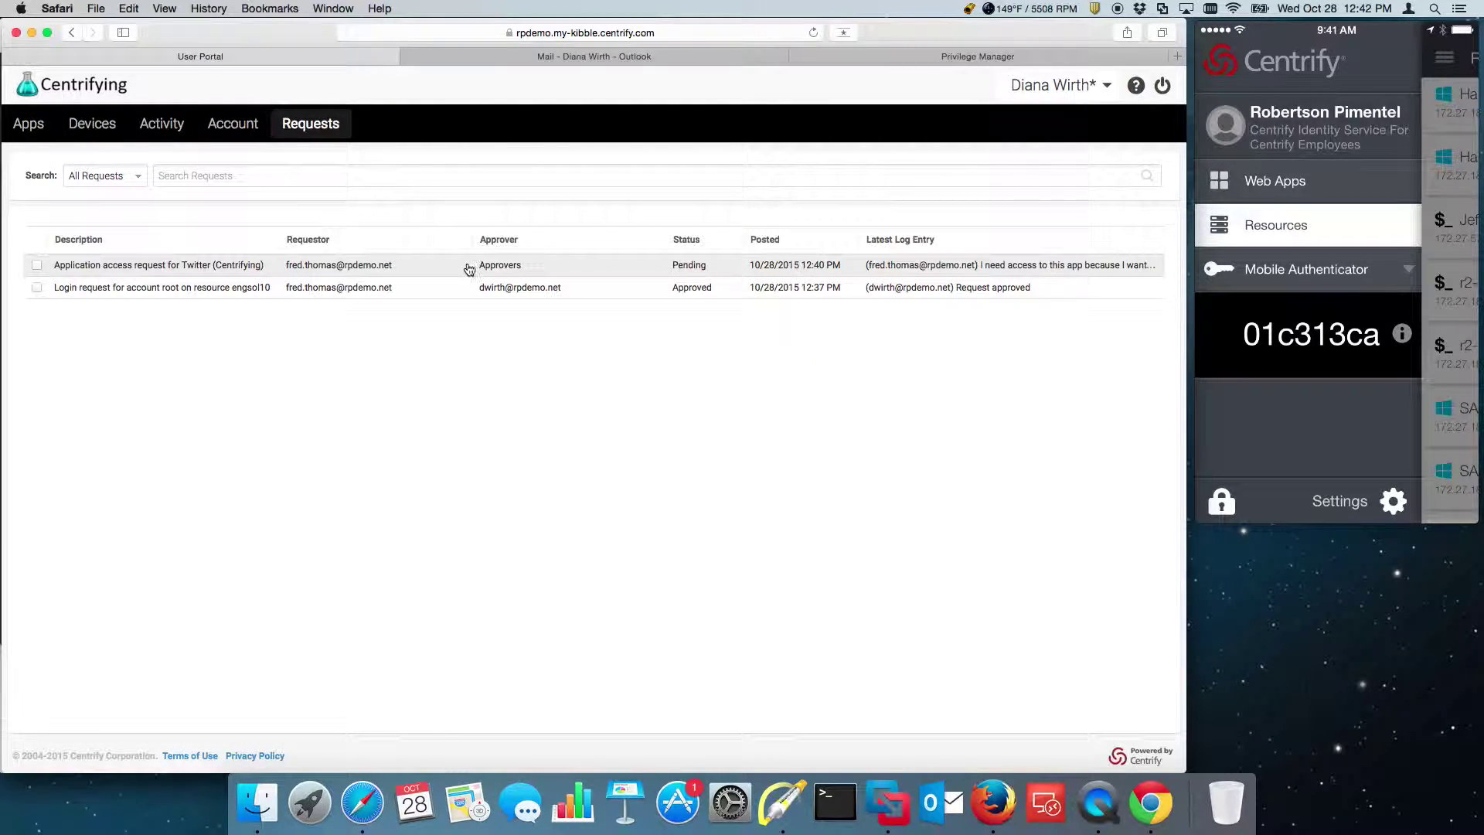
left_click(36, 266)
left_click(88, 178)
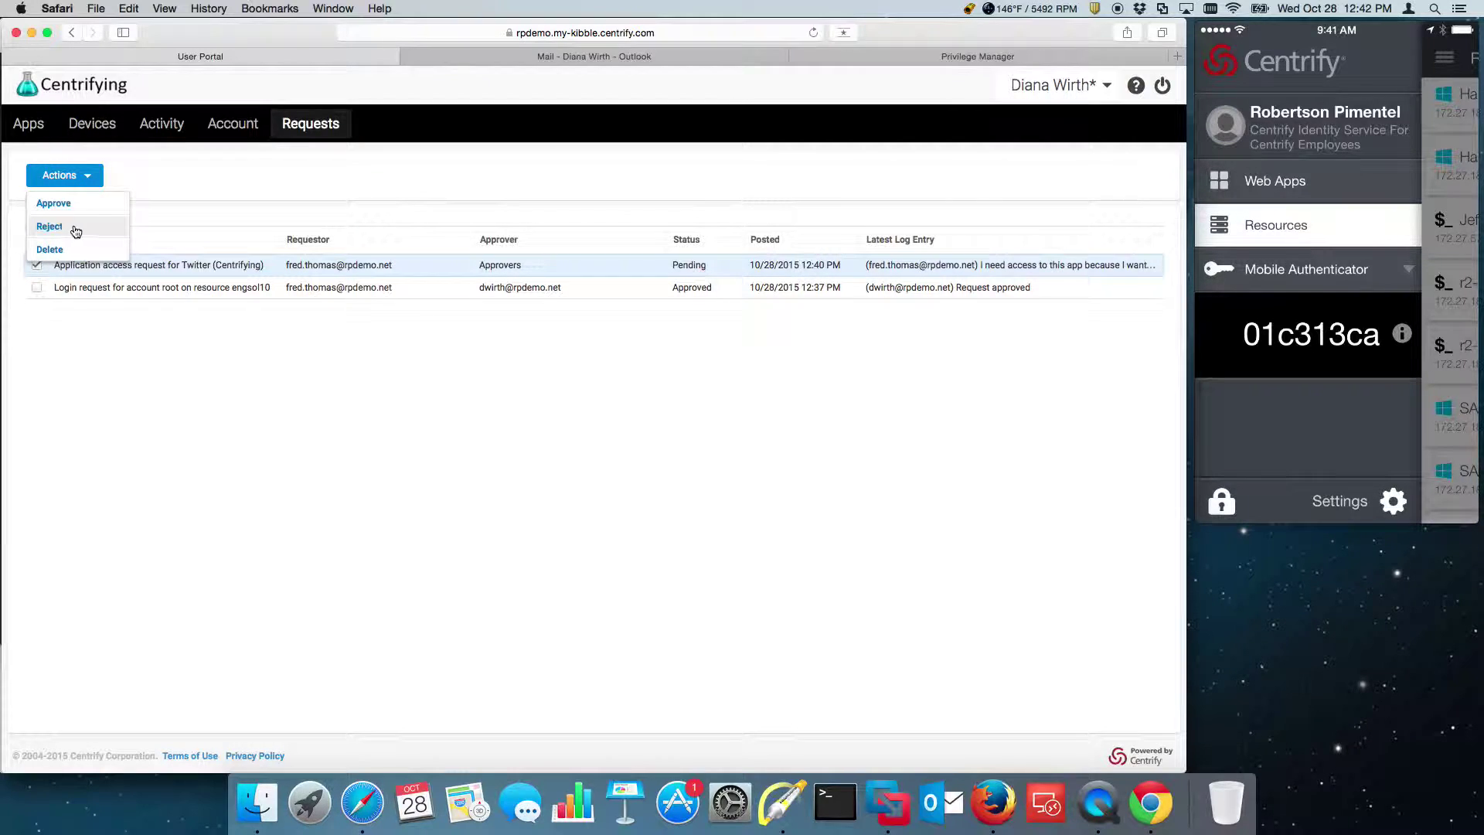
left_click(59, 203)
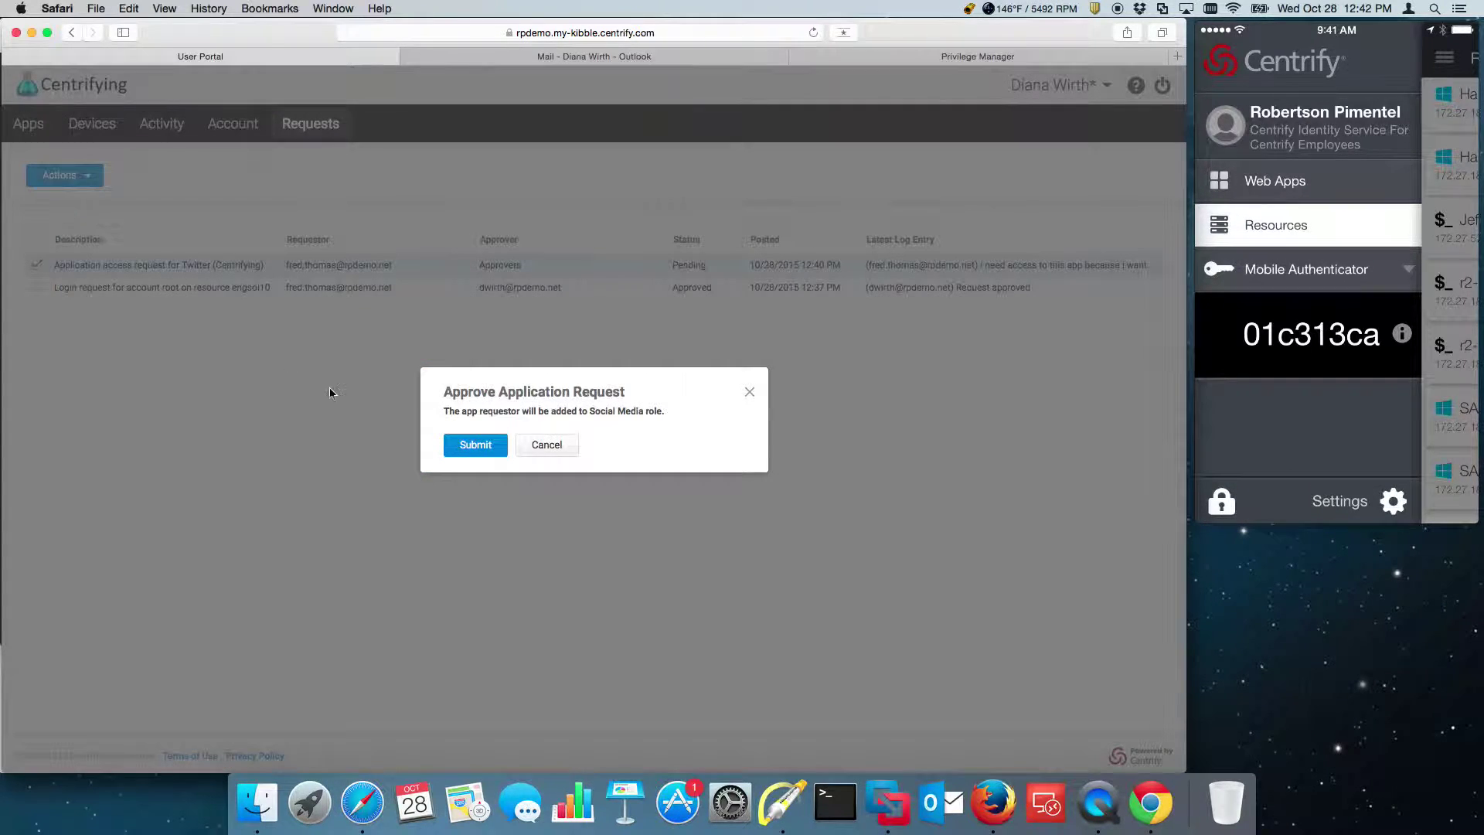
left_click(475, 448)
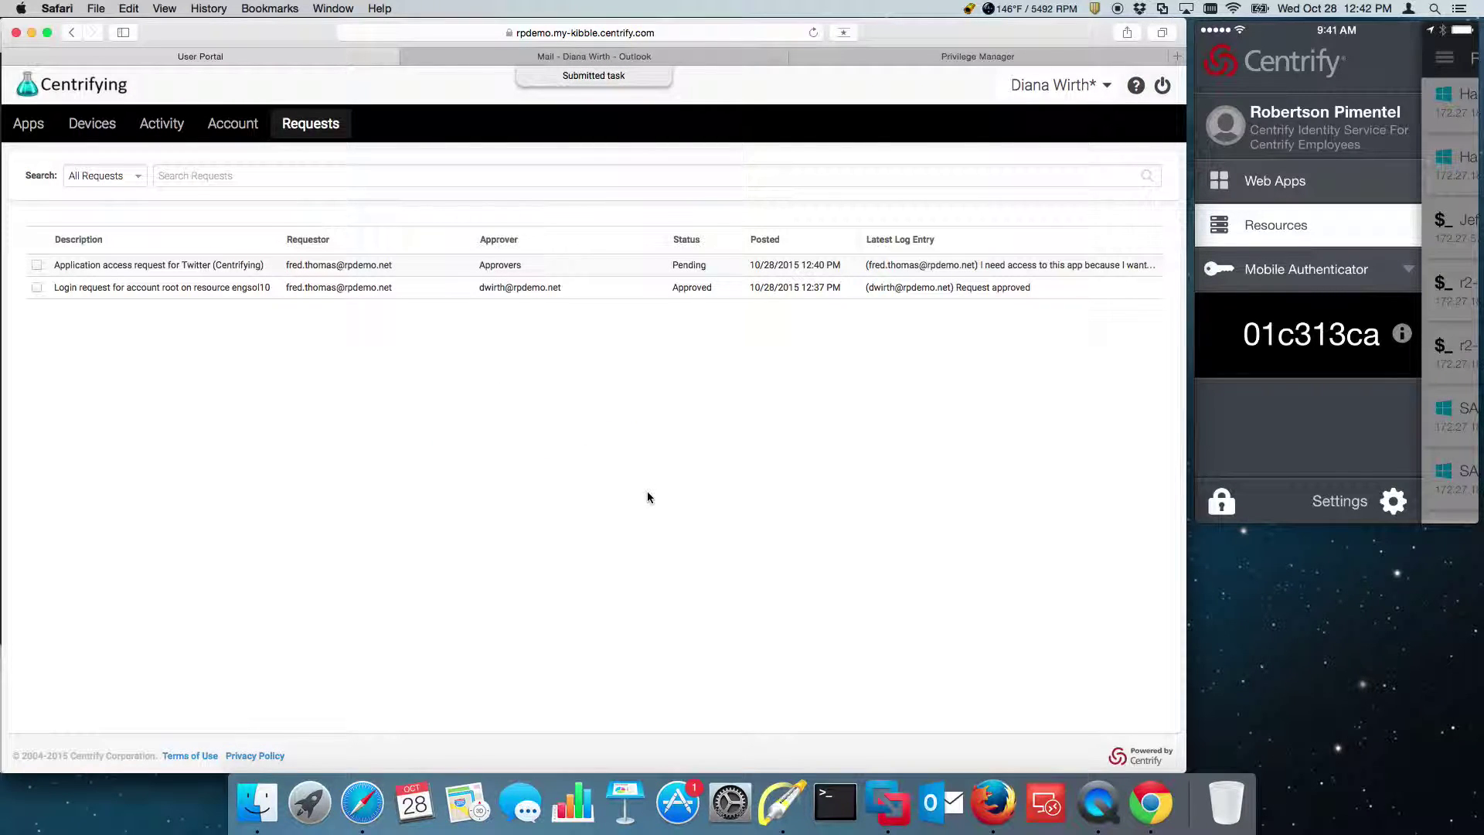
Return to Chrome, close the App Catalog, and launch the Twitter (Centrifying) app from the requester's Apps
left_click(1150, 804)
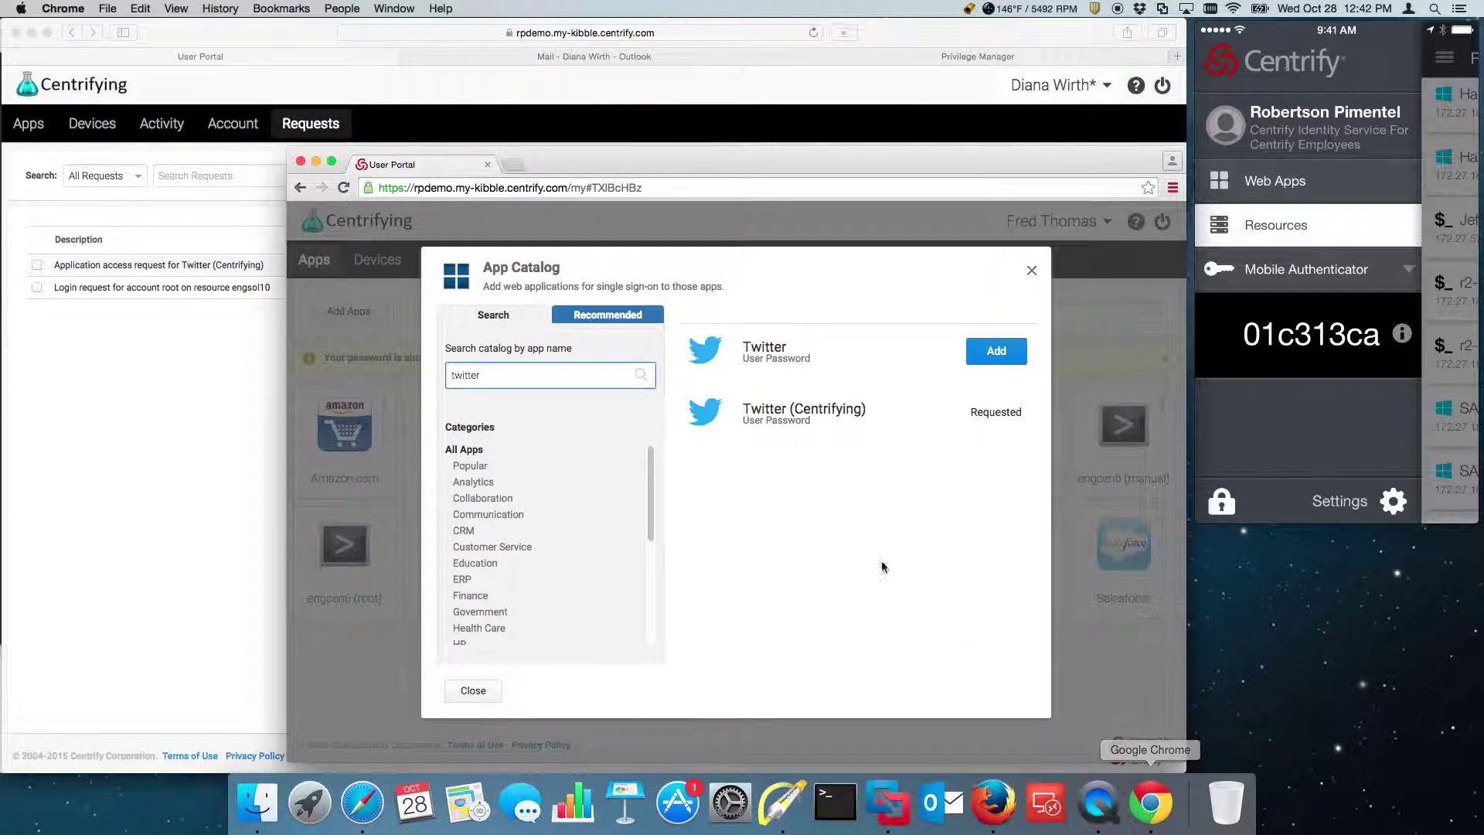
left_click(1032, 271)
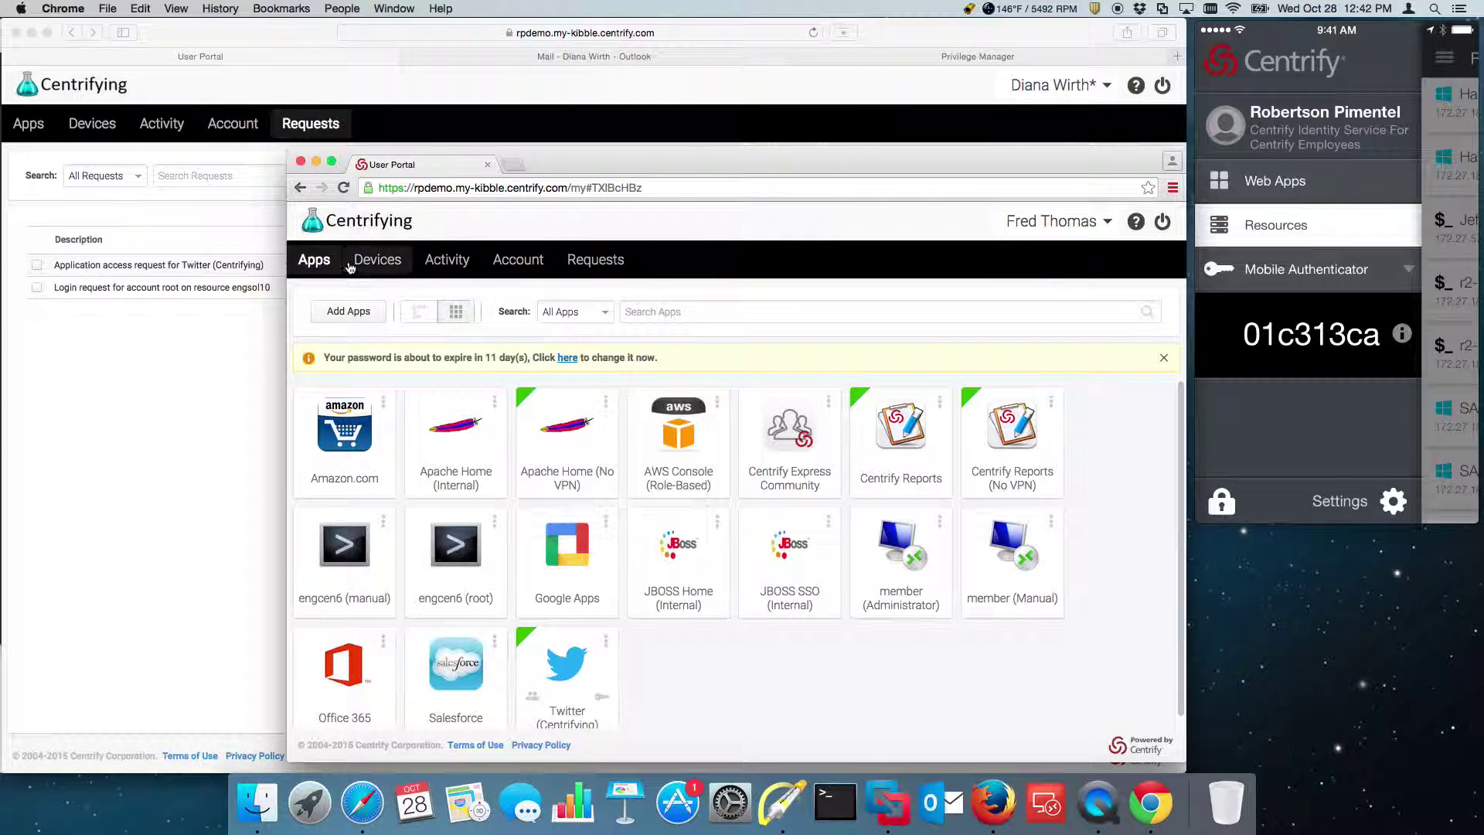
scroll(782, 663, "down", 1)
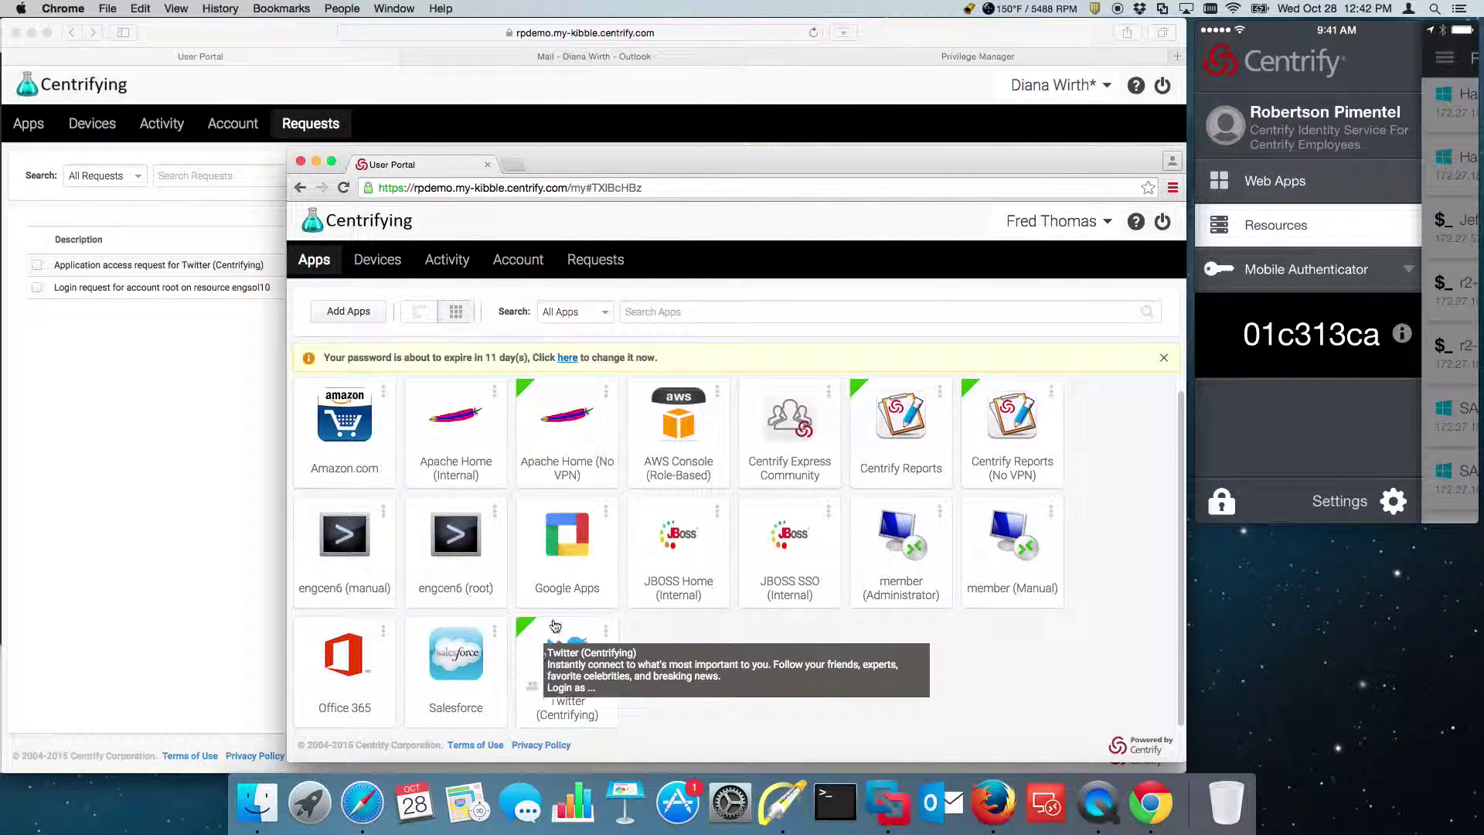
left_click(569, 668)
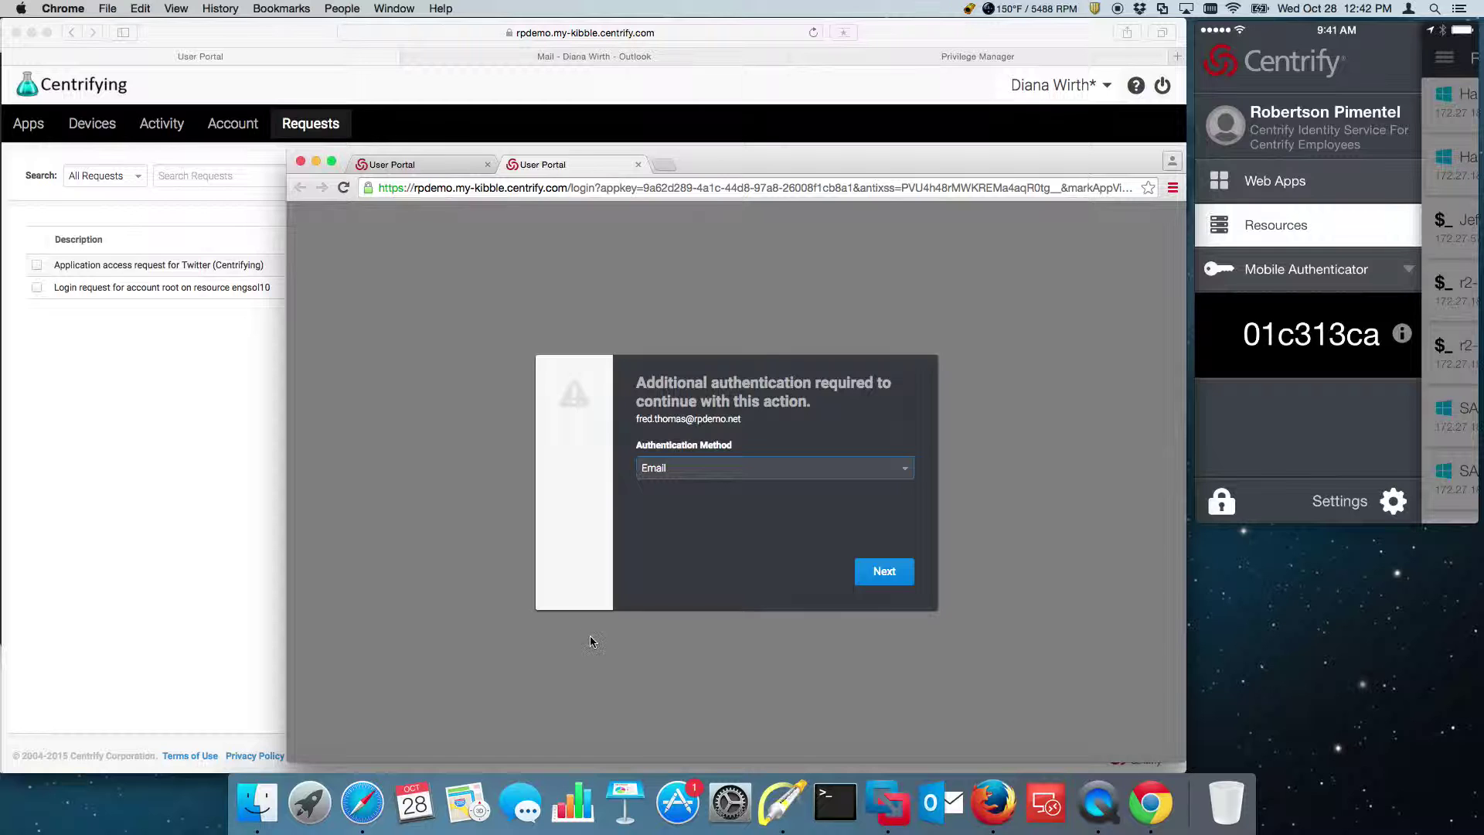
Open the requester's Office 365 mail from Apps and continue the Twitter authentication challenge with the Email method
left_click(761, 467)
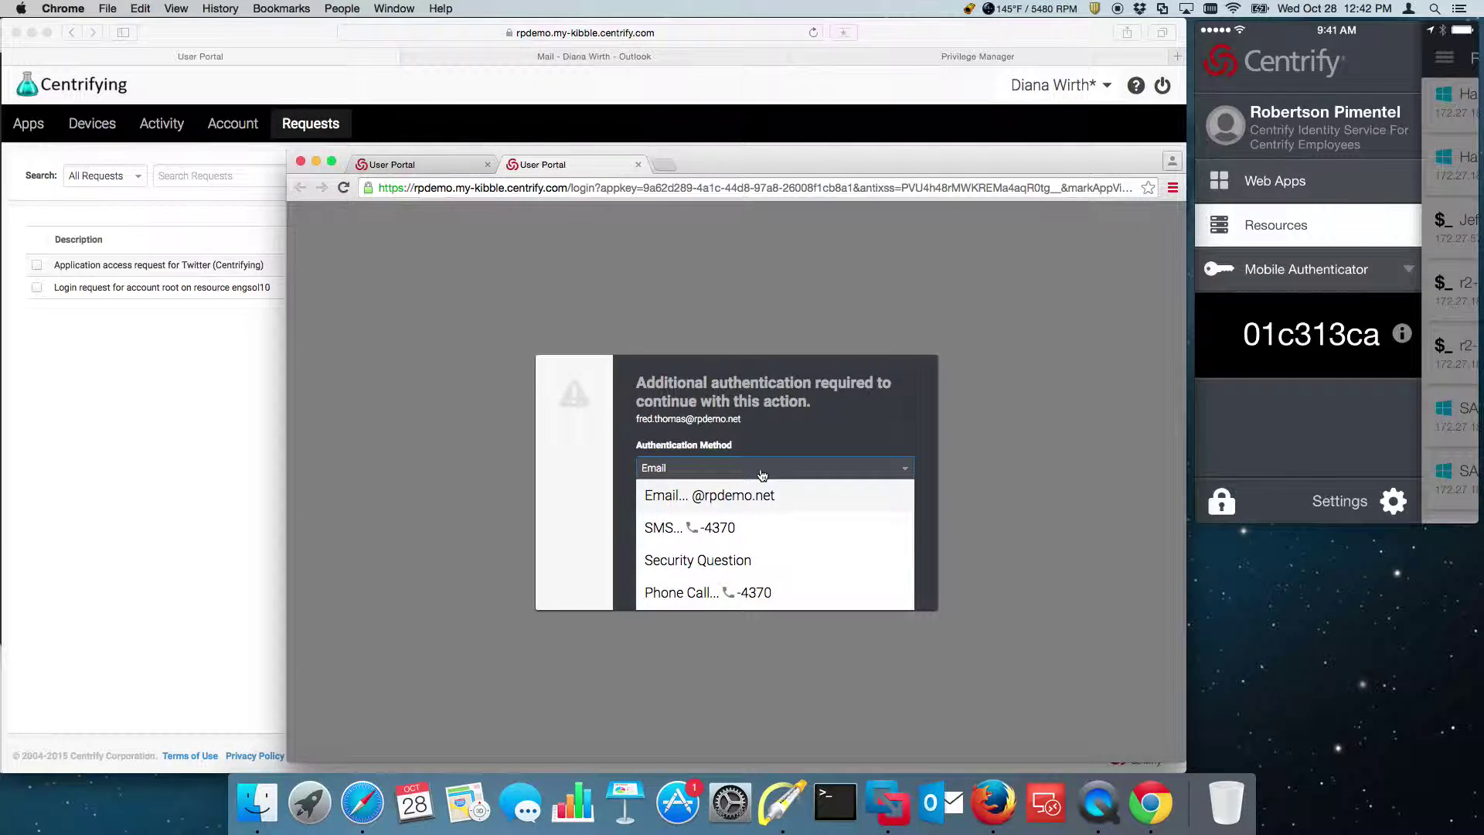
left_click(756, 444)
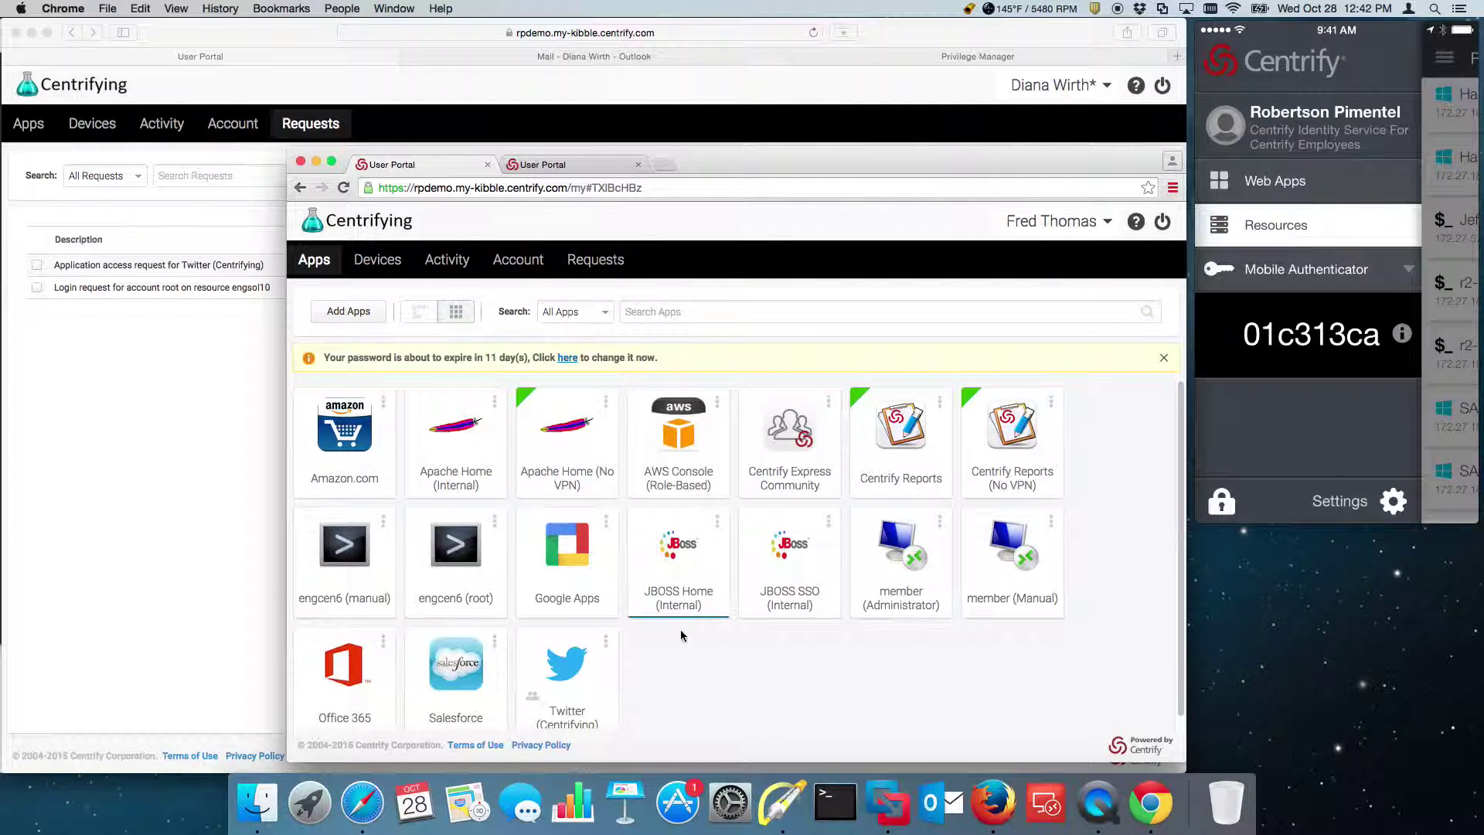
left_click(314, 683)
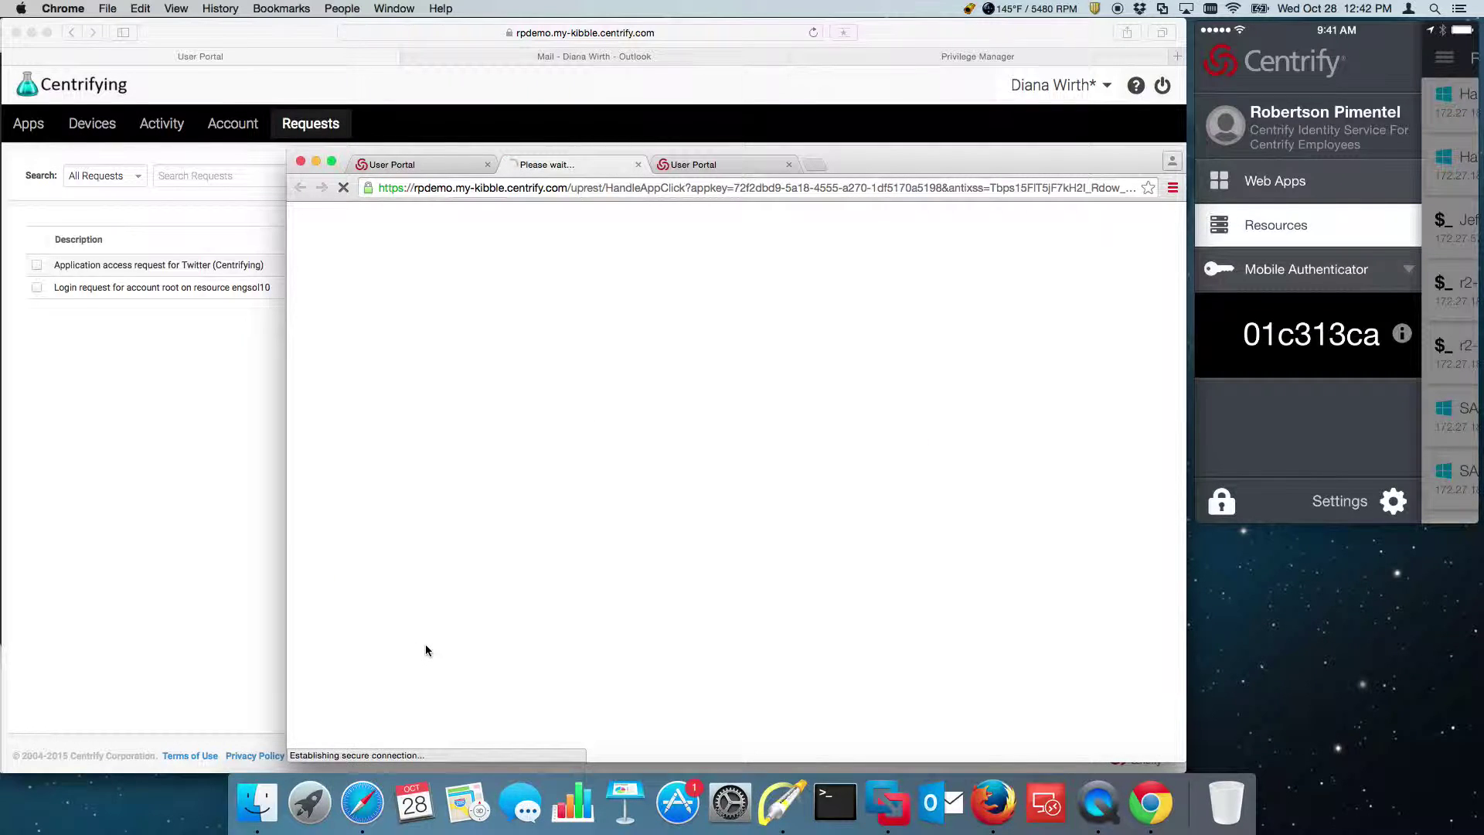
left_click(715, 165)
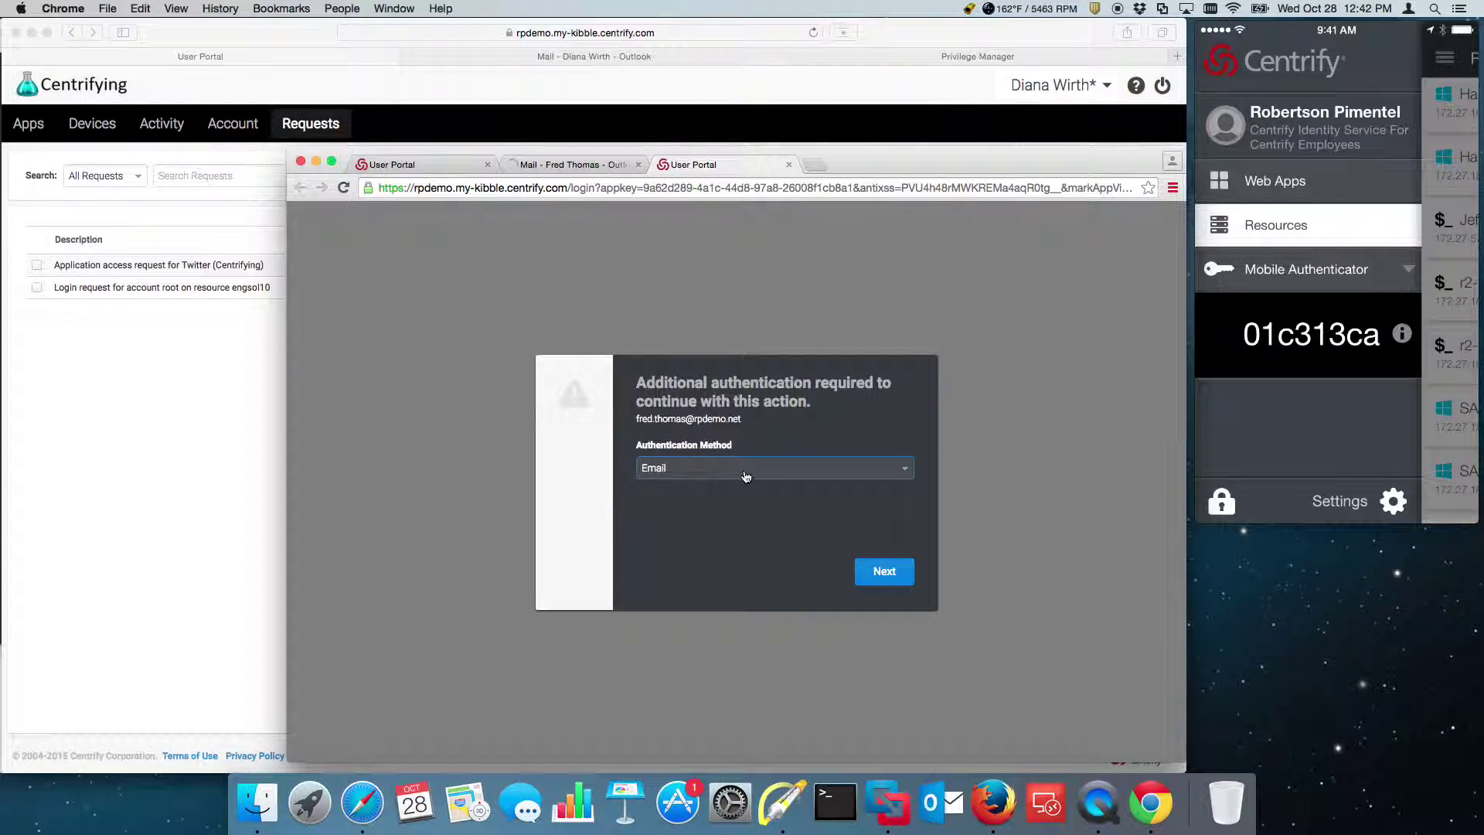
left_click(891, 573)
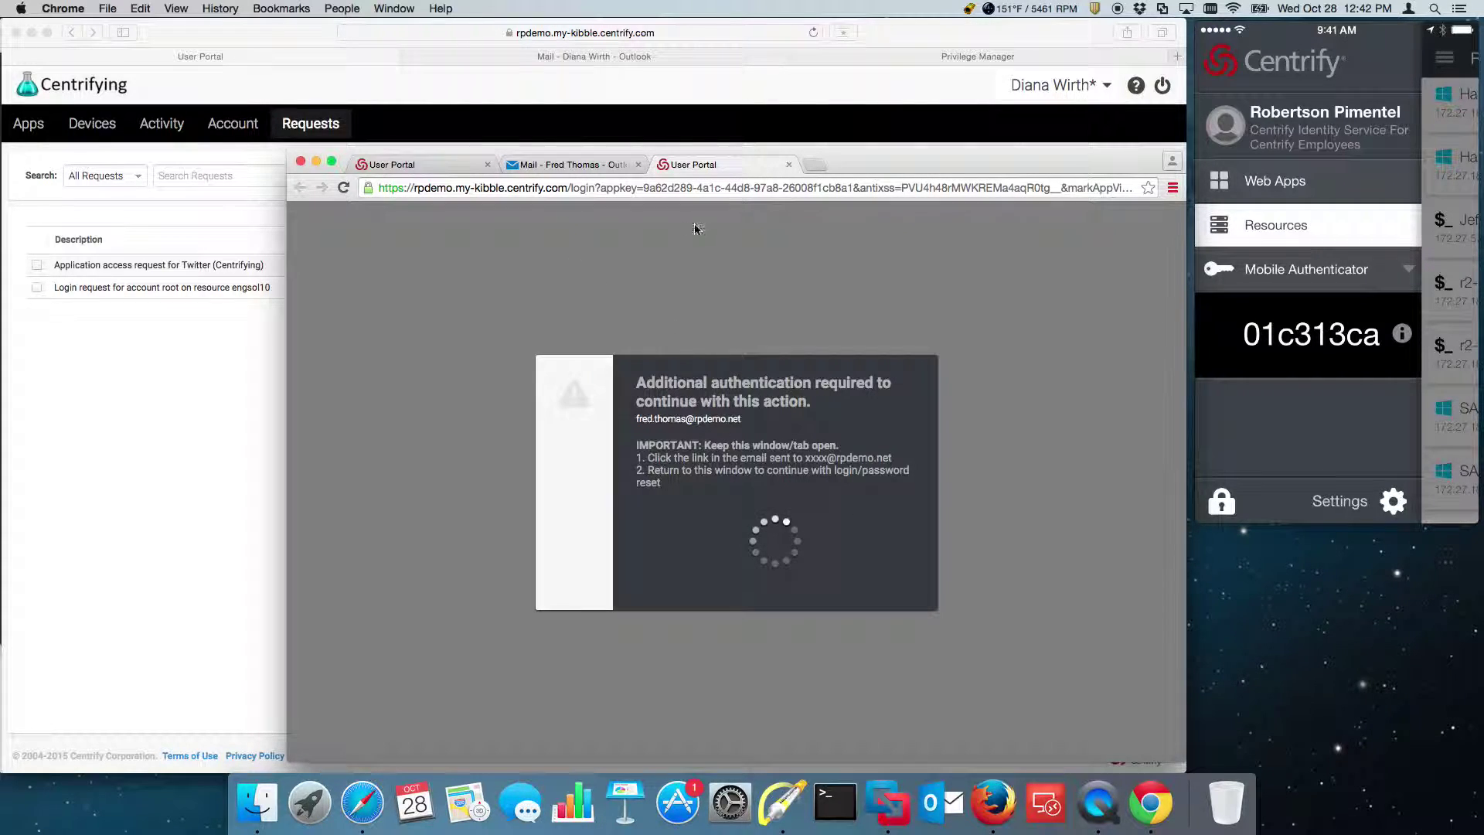
Check the requester's refreshed Outlook inbox for the verification email and view the request statuses in the approver's Safari portal
left_click(561, 165)
left_click(370, 334)
left_click(345, 188)
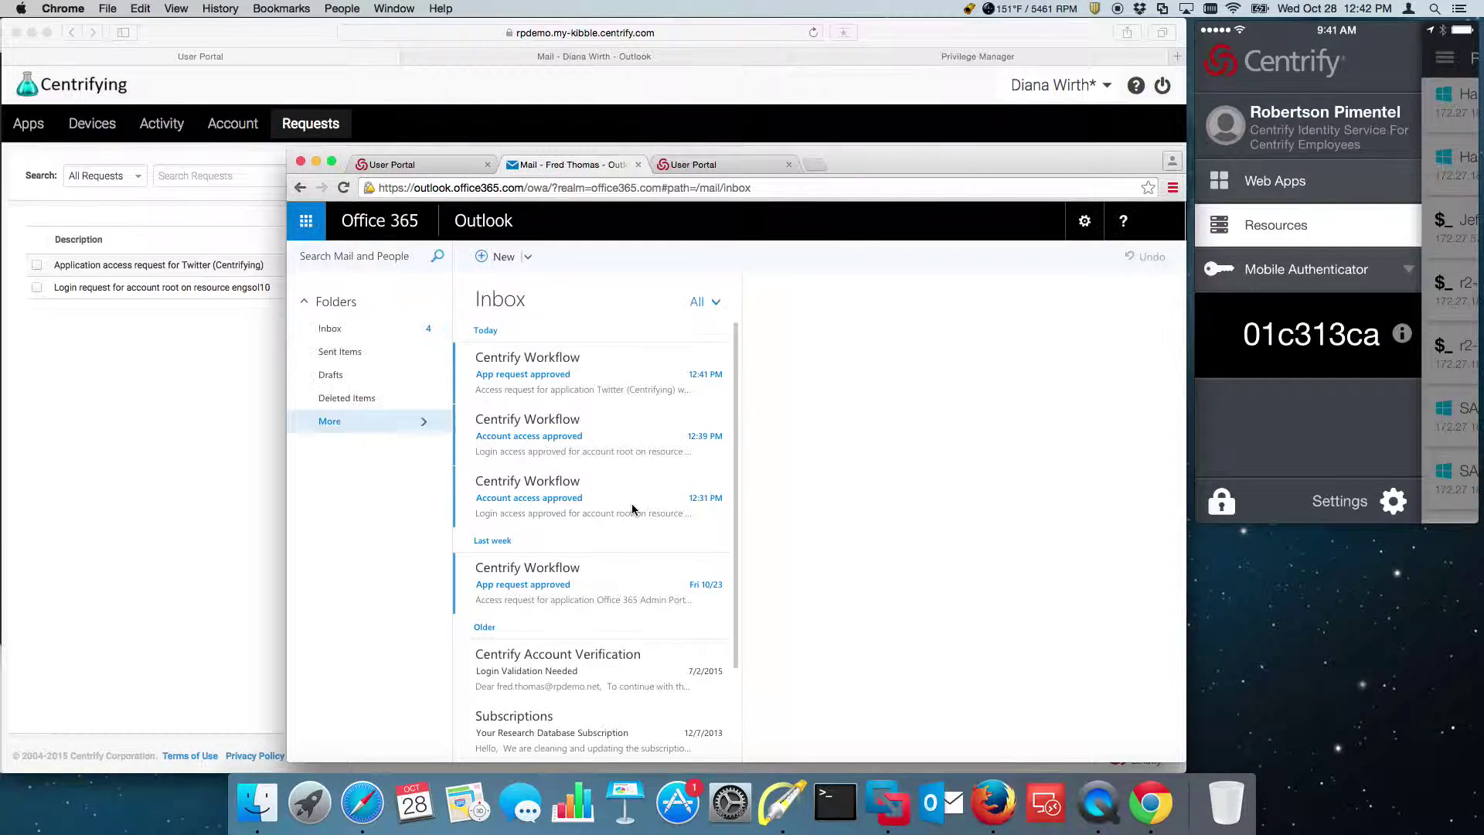
left_click(694, 166)
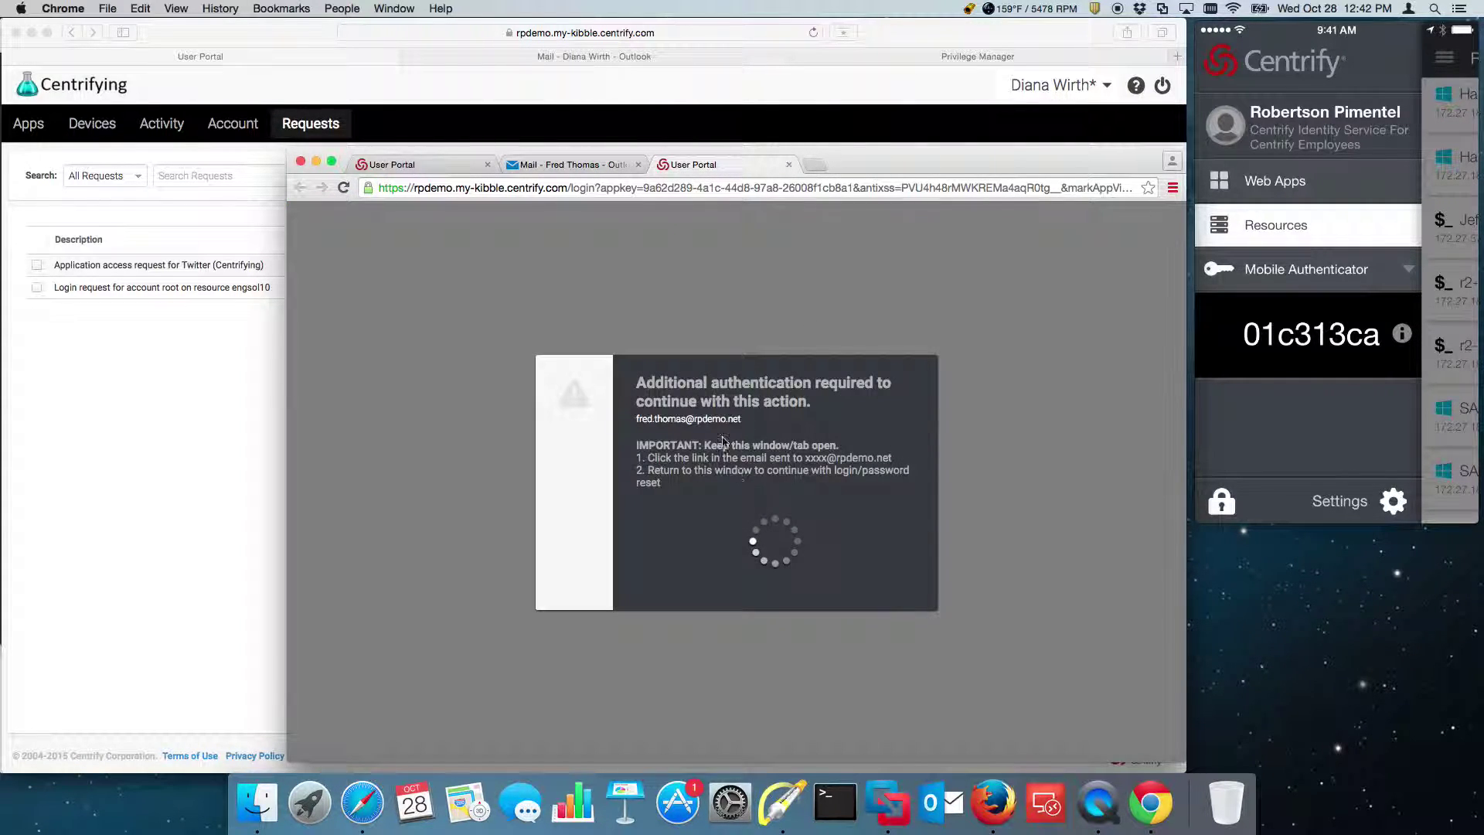
key("super+2")
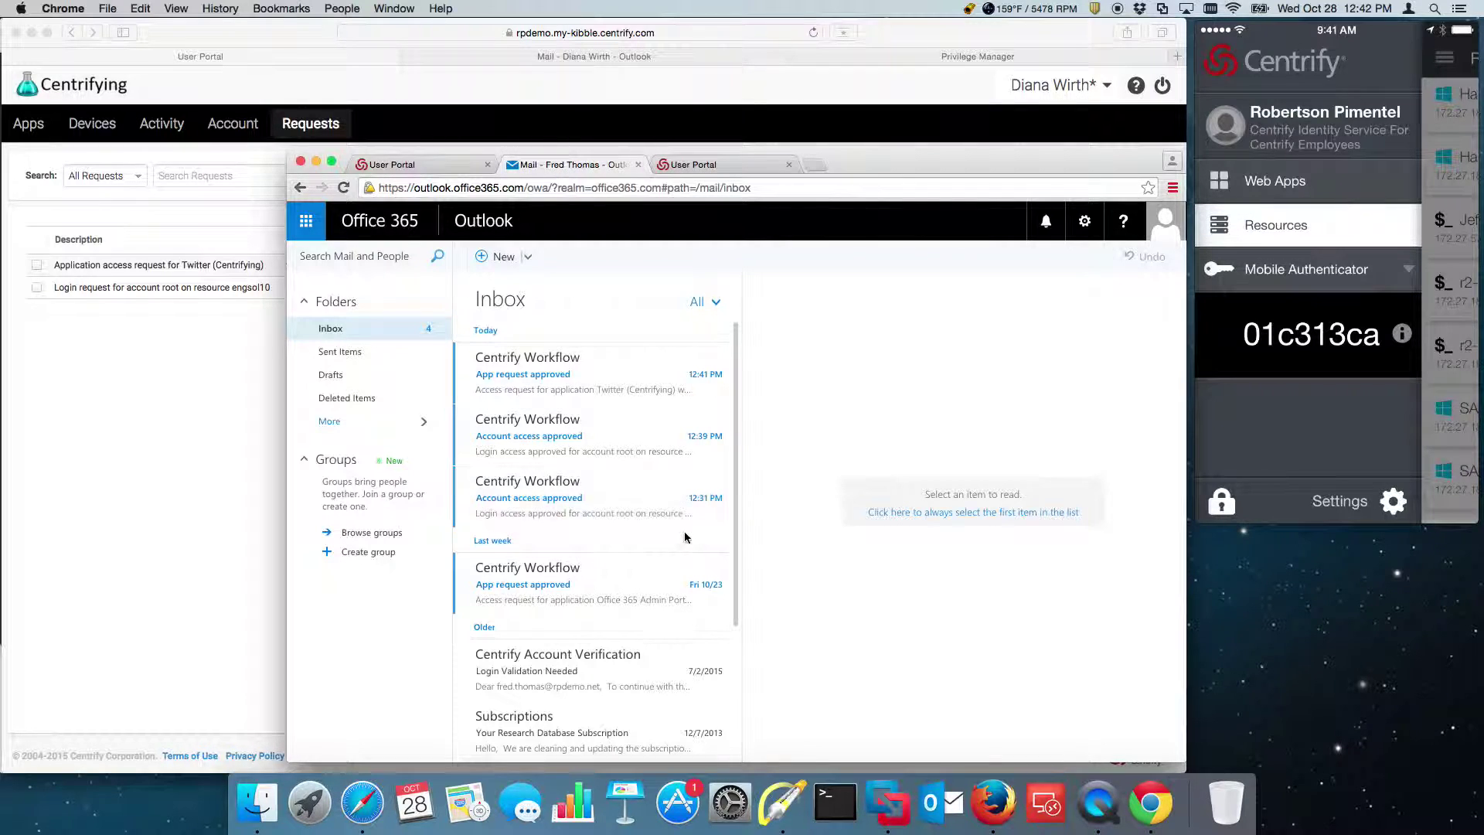
left_click(716, 170)
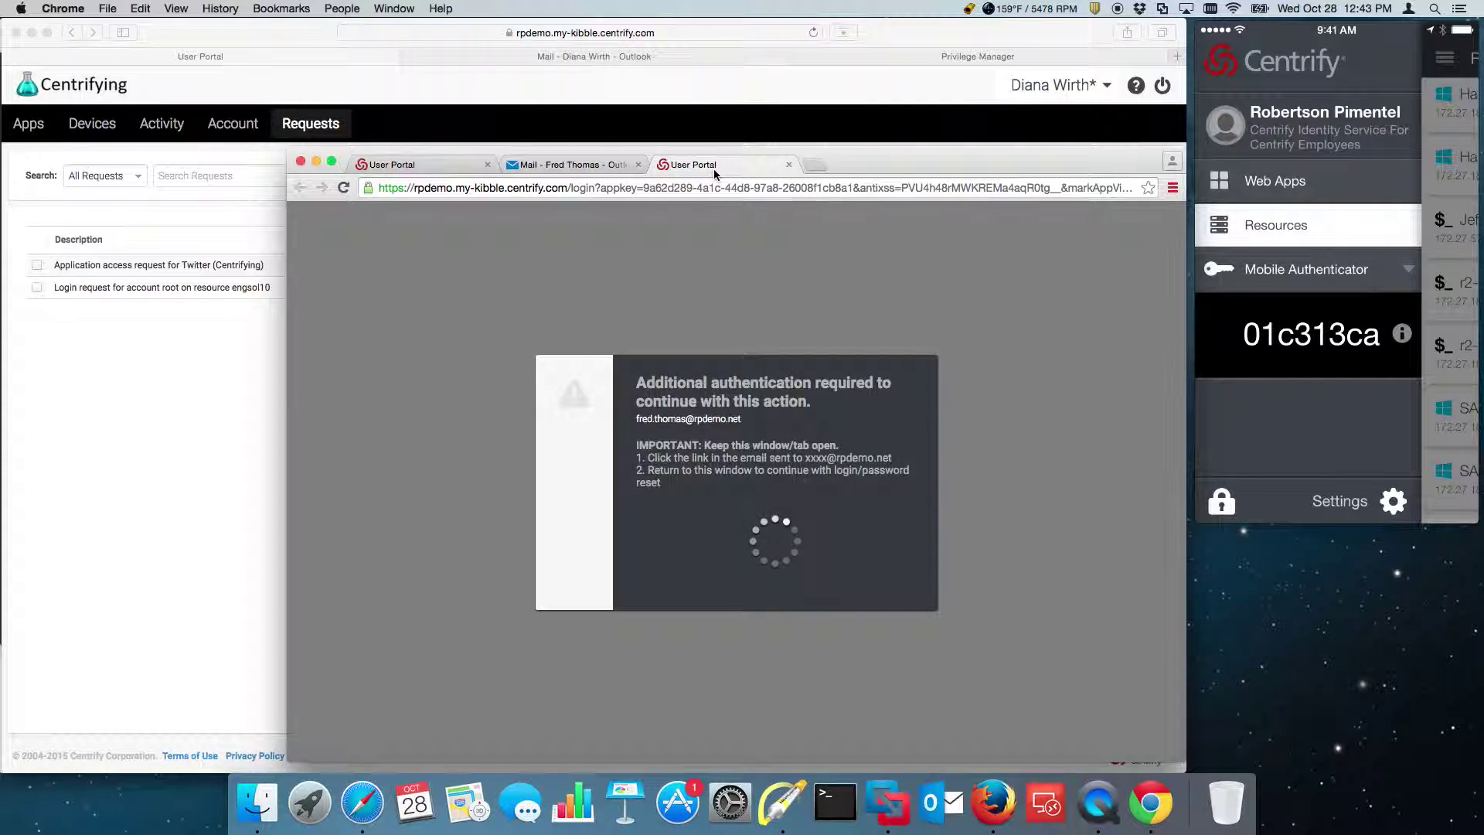
left_click(431, 164)
left_click(173, 338)
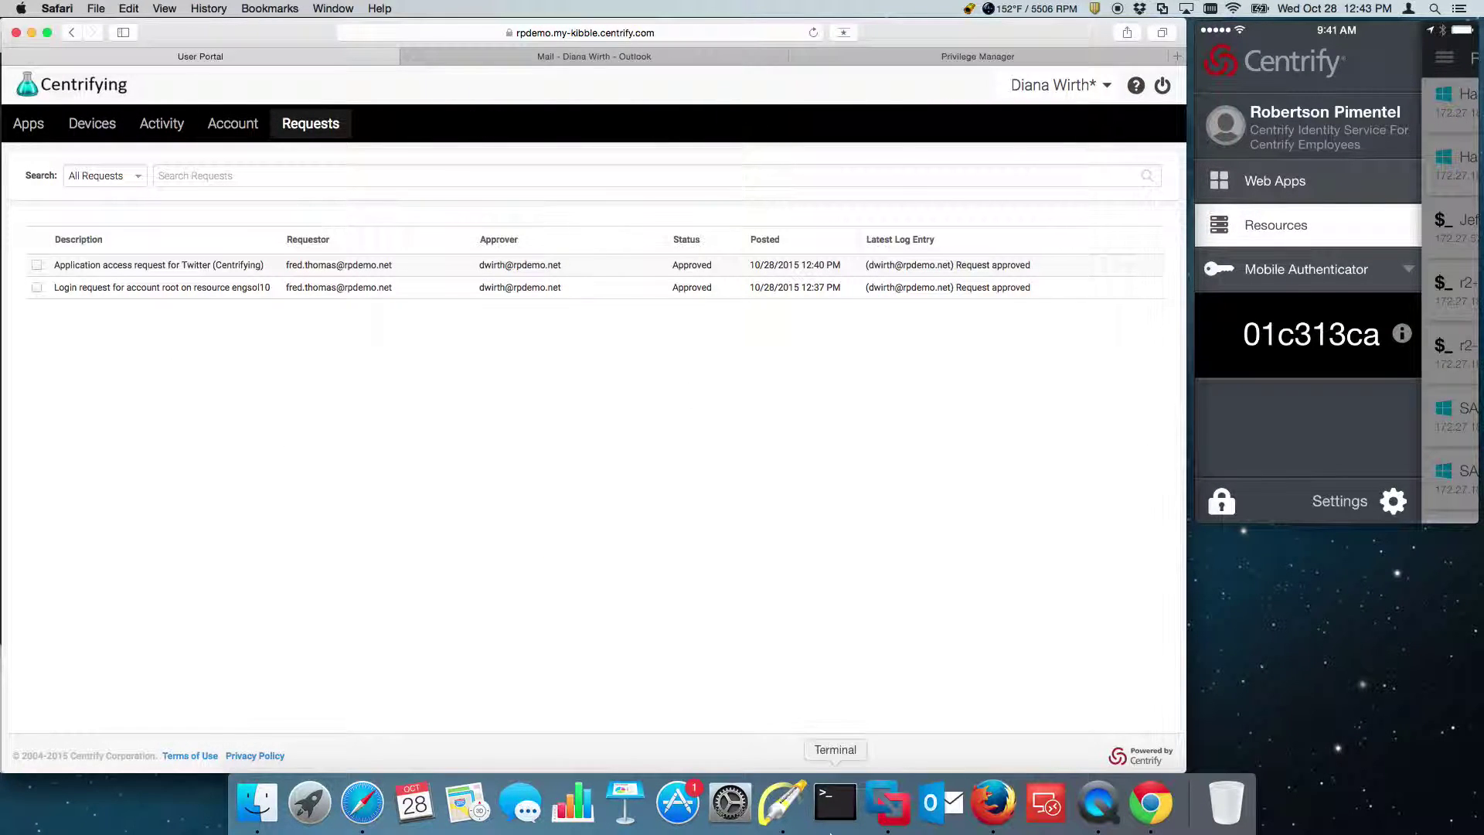
In Chrome, follow the authentication link in the Login Validation Needed email and return to the Twitter sign-in tab
left_click(1151, 804)
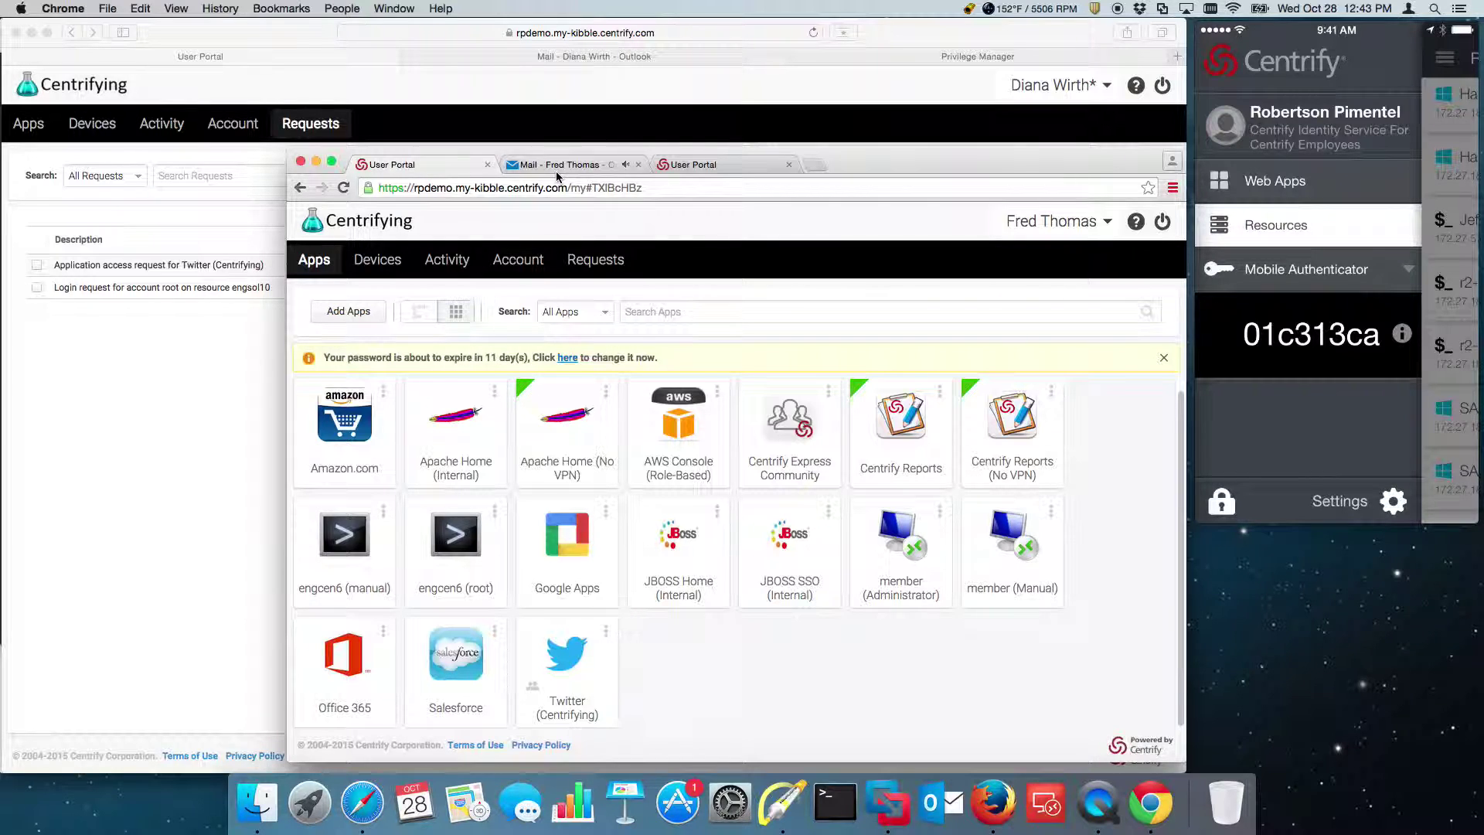
left_click(558, 165)
left_click(578, 385)
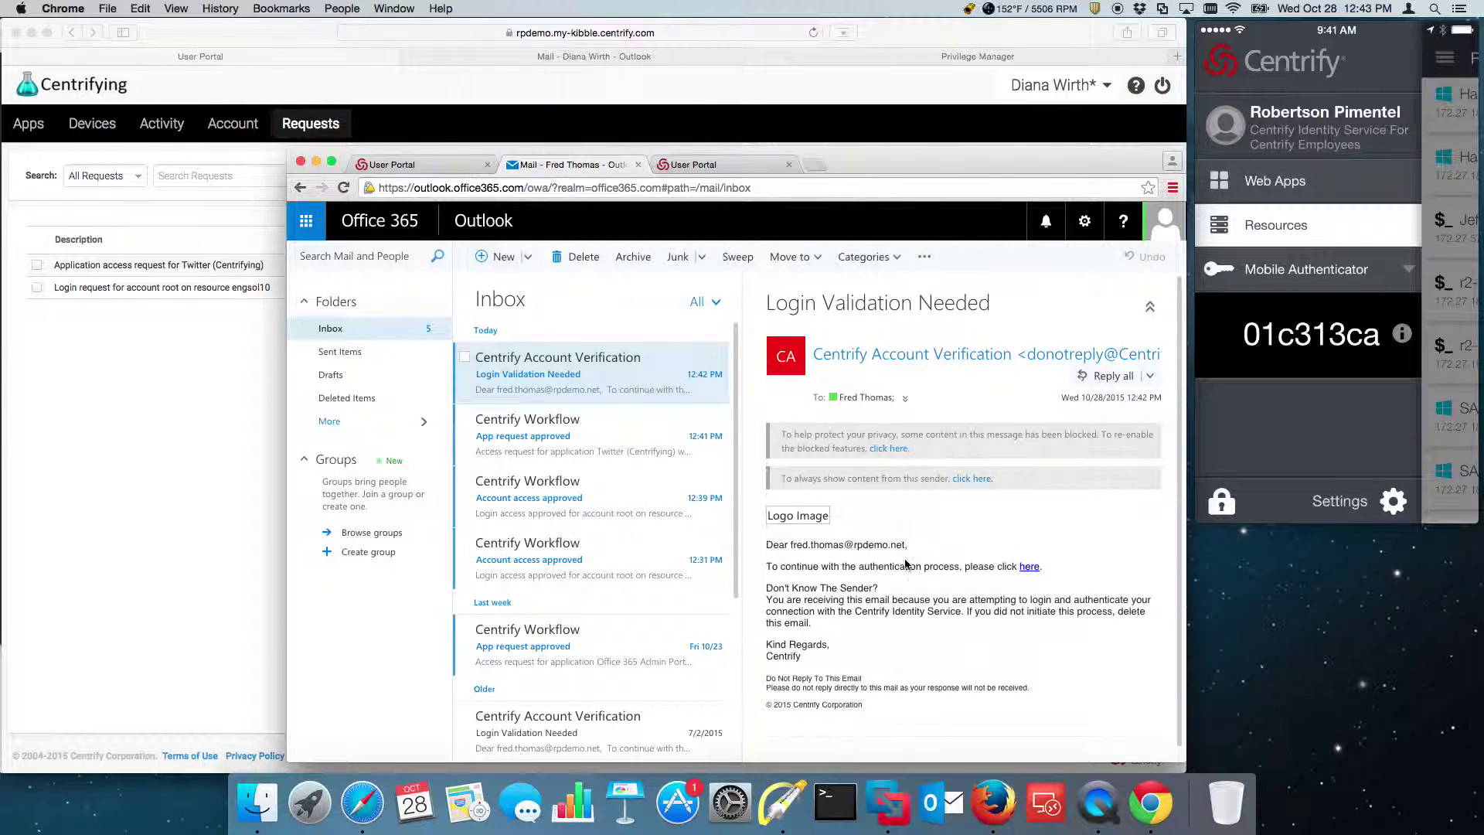
left_click(1029, 569)
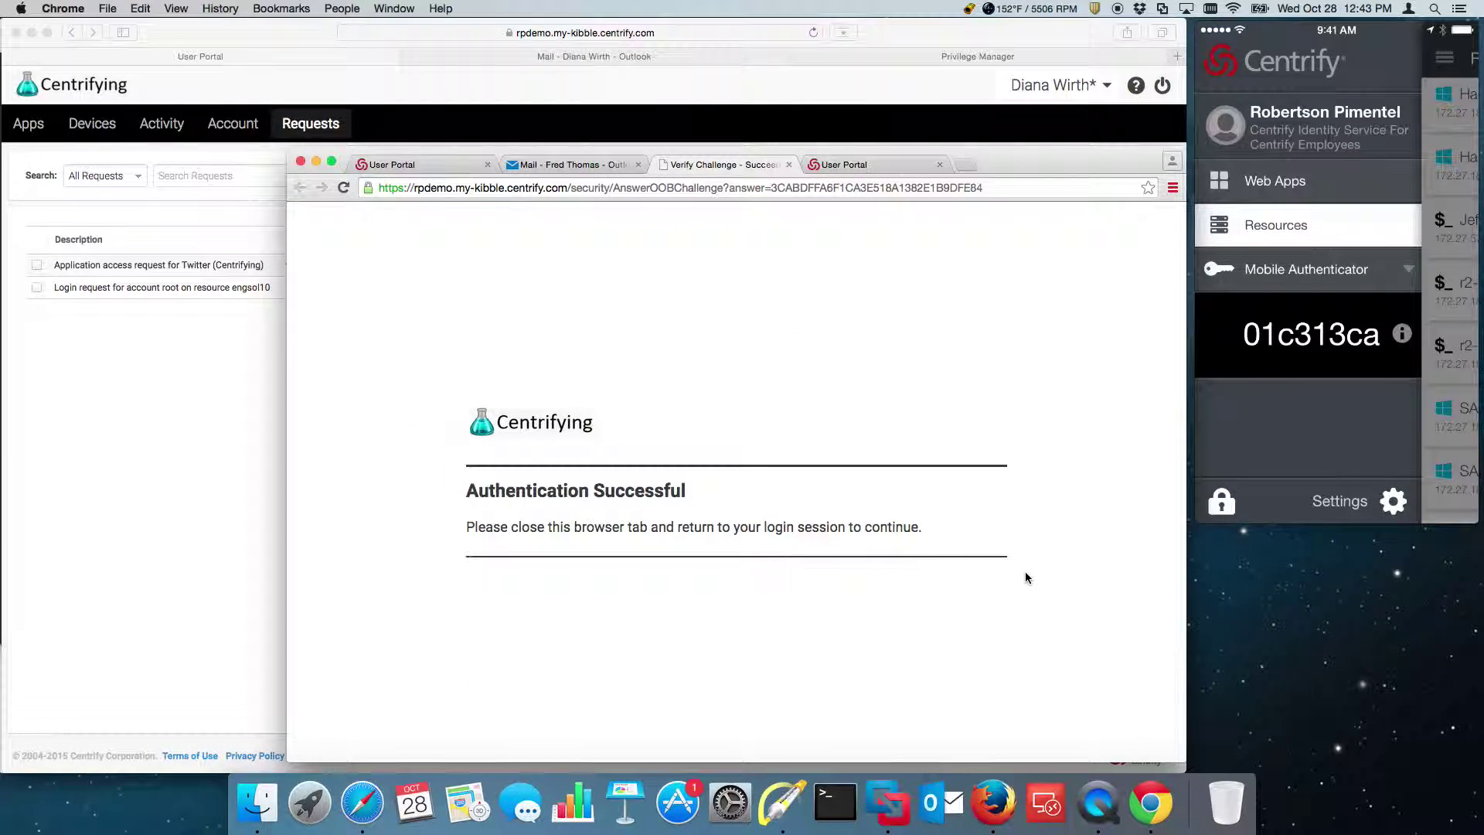
left_click(868, 174)
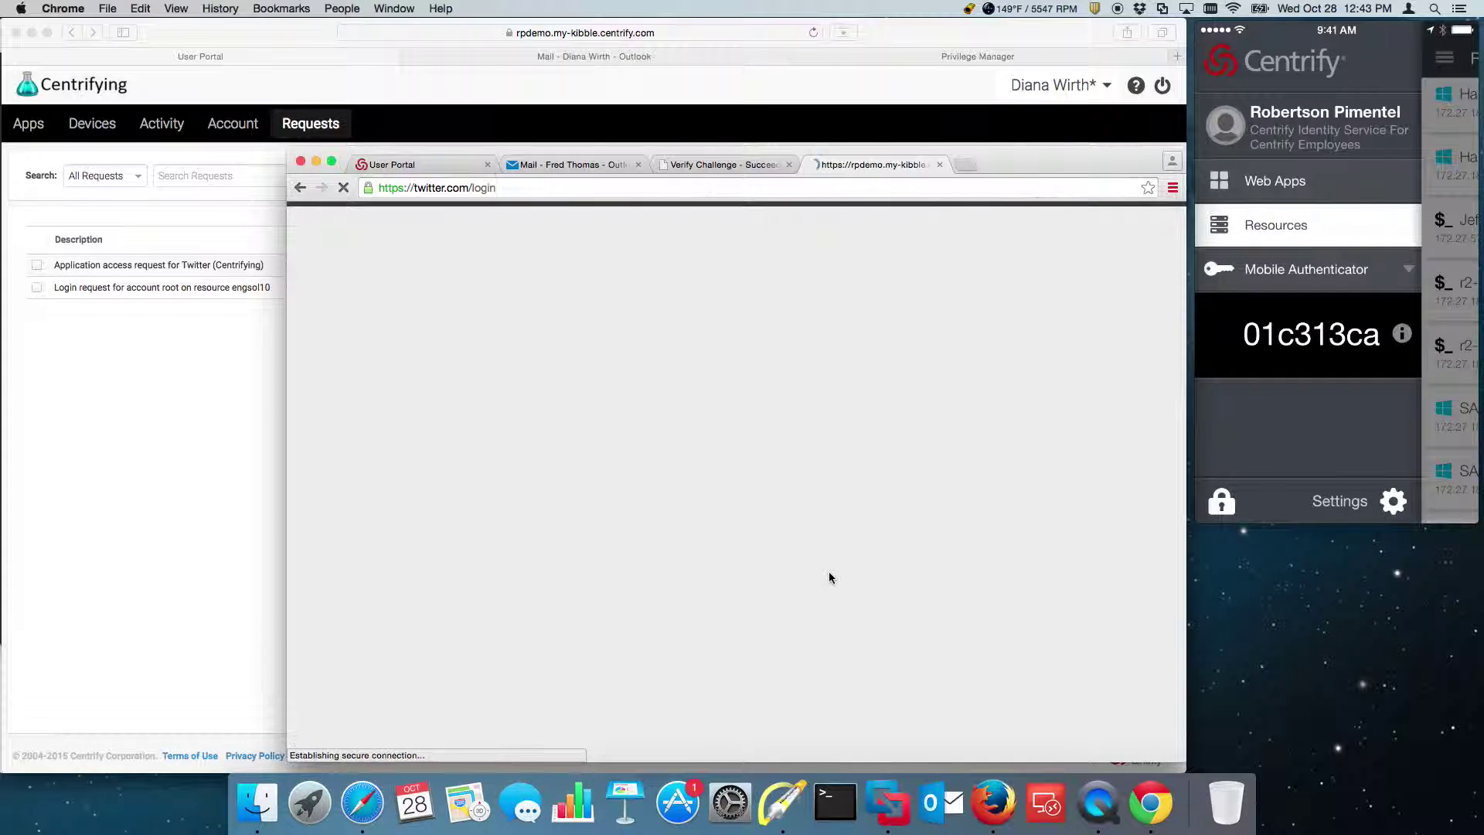